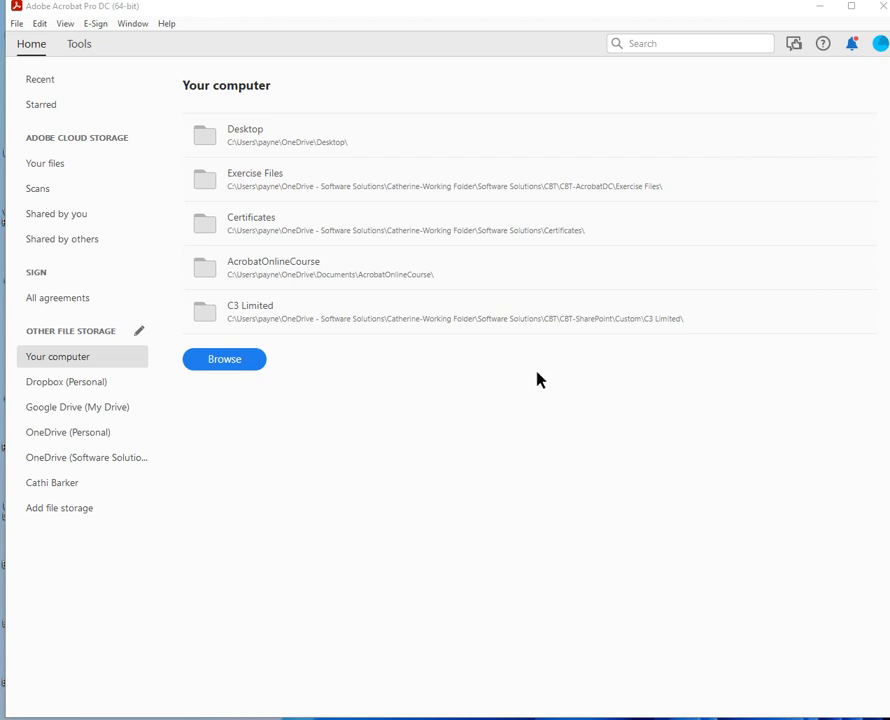
Open the Prepare Form tool from the Tools tab.
click(84, 48)
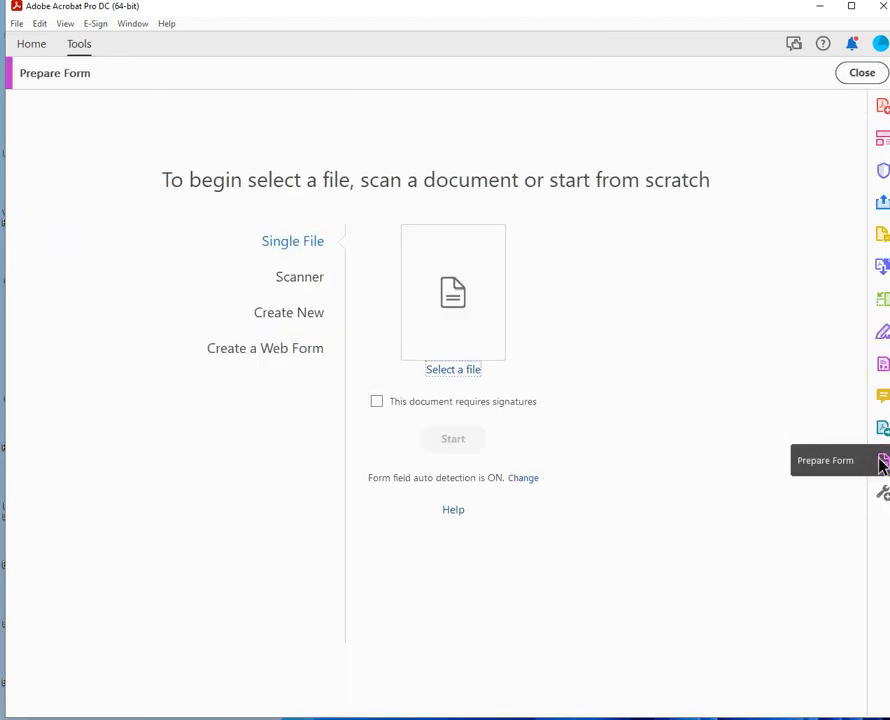
Start a form from Car Rental Checklist.pdf, letting Acrobat auto-detect its fields.
click(432, 371)
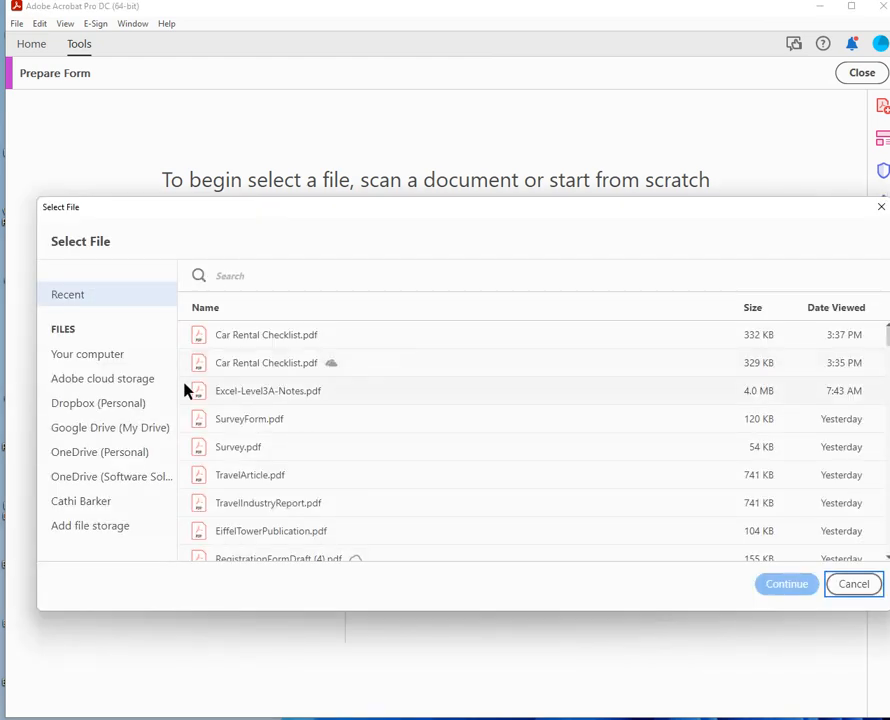
click(265, 342)
click(810, 590)
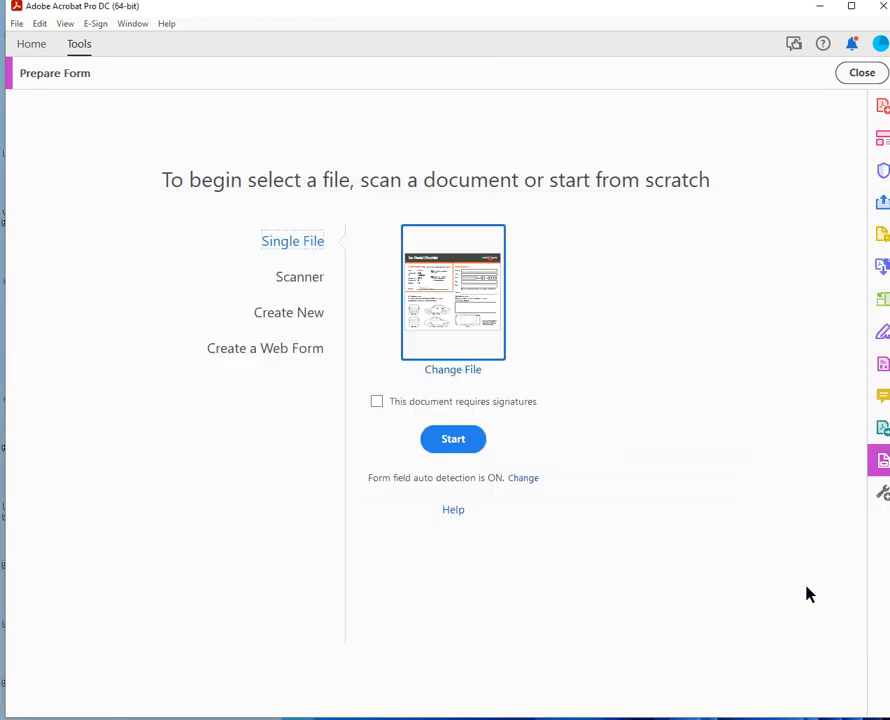
click(453, 455)
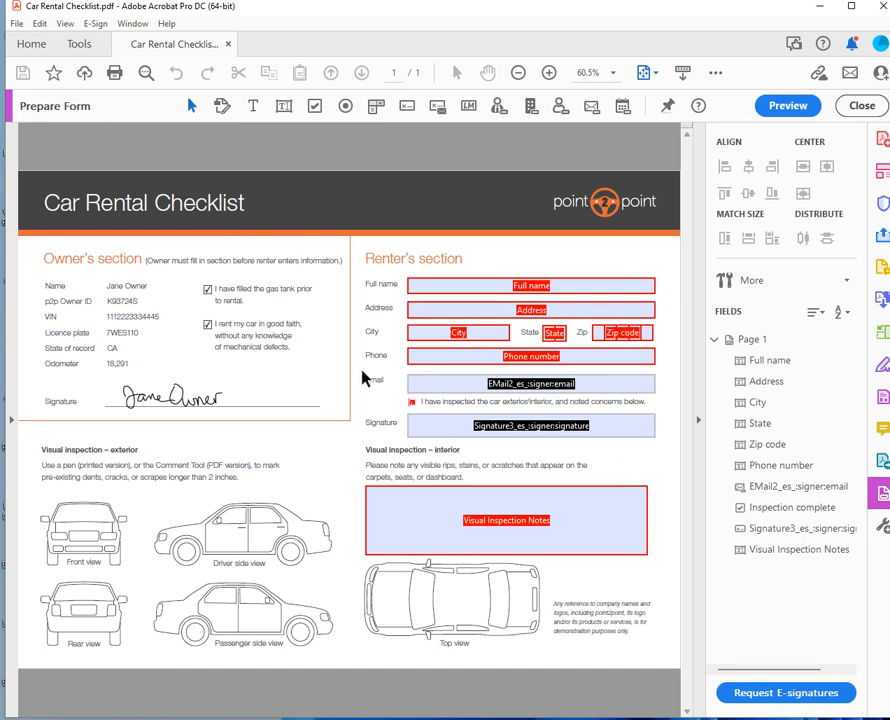
Save the form to the Desktop as CarRentalForm.pdf.
key(ctrl+s)
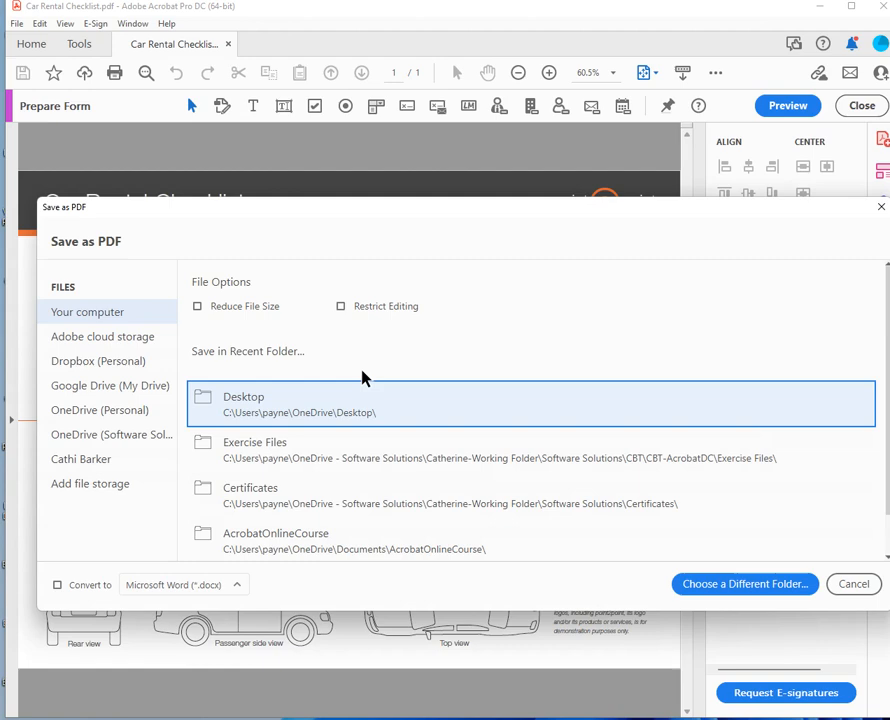
click(410, 406)
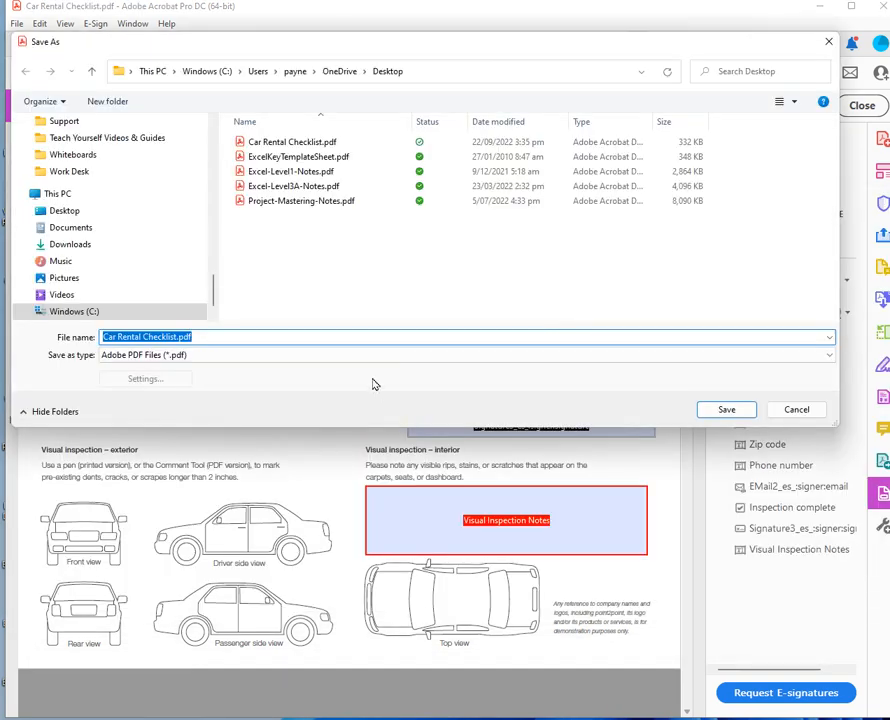
text(CarRental)
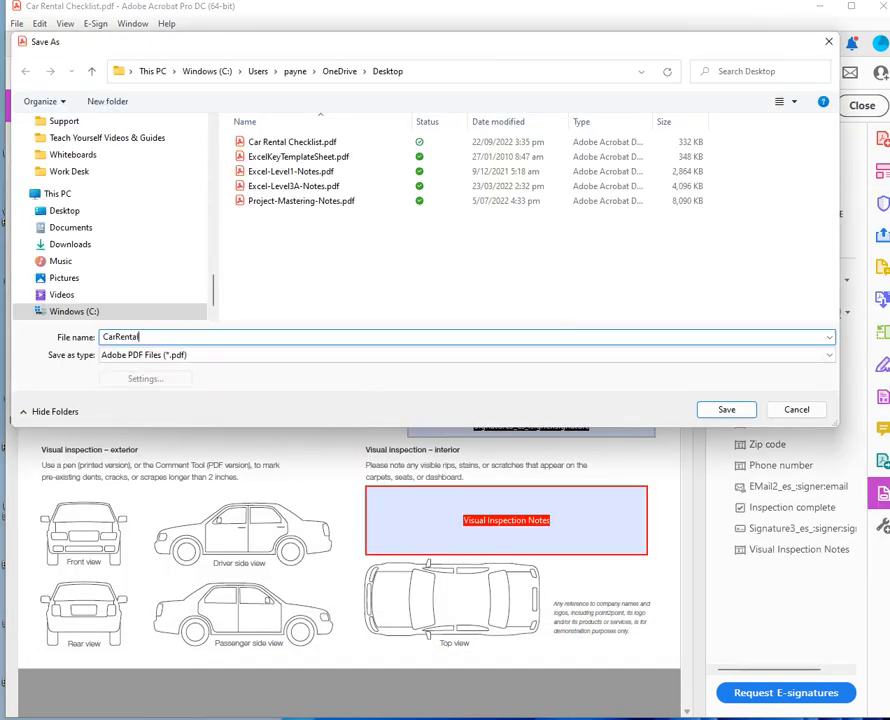
text(Form)
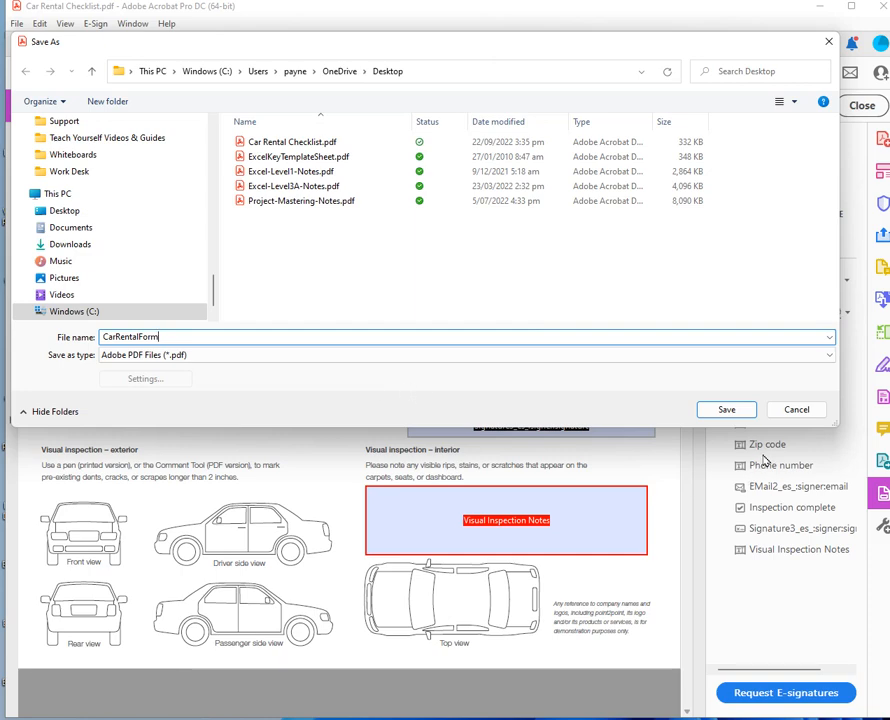
click(726, 409)
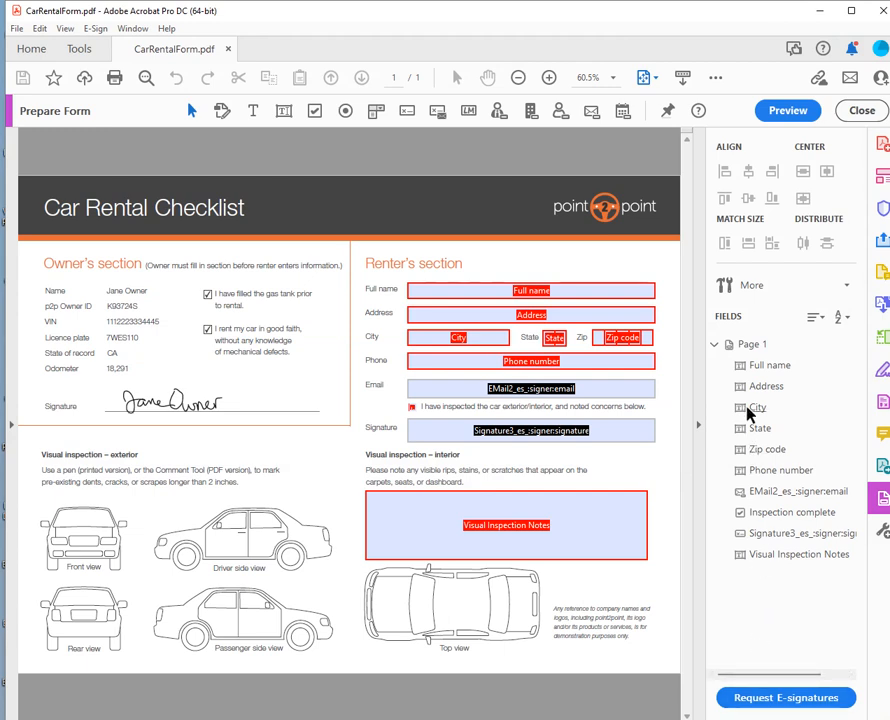
Revert the e-sign form to a standard Acrobat form and confirm the conversion.
click(751, 287)
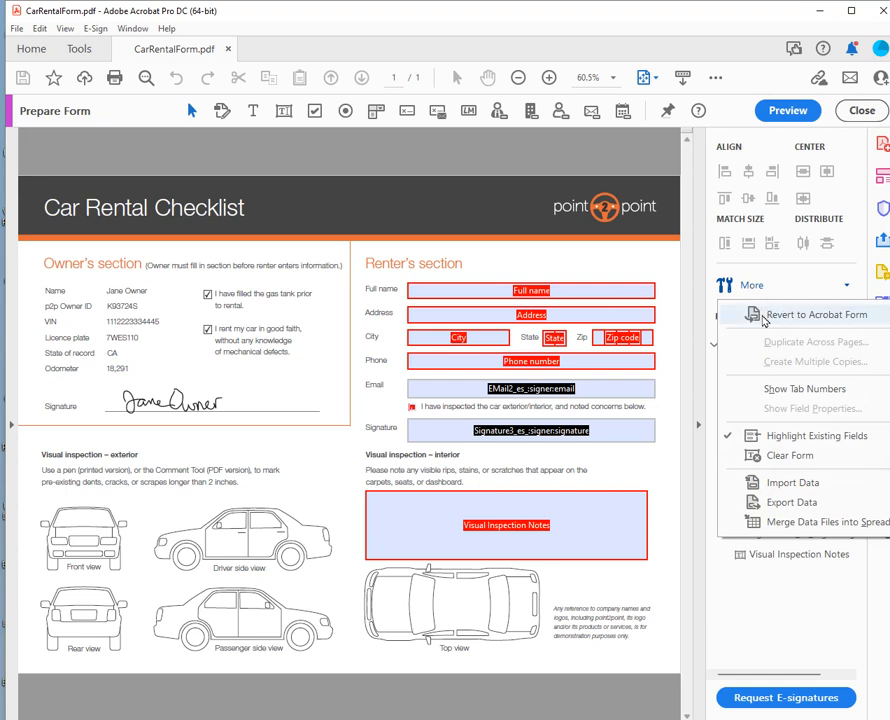
click(764, 316)
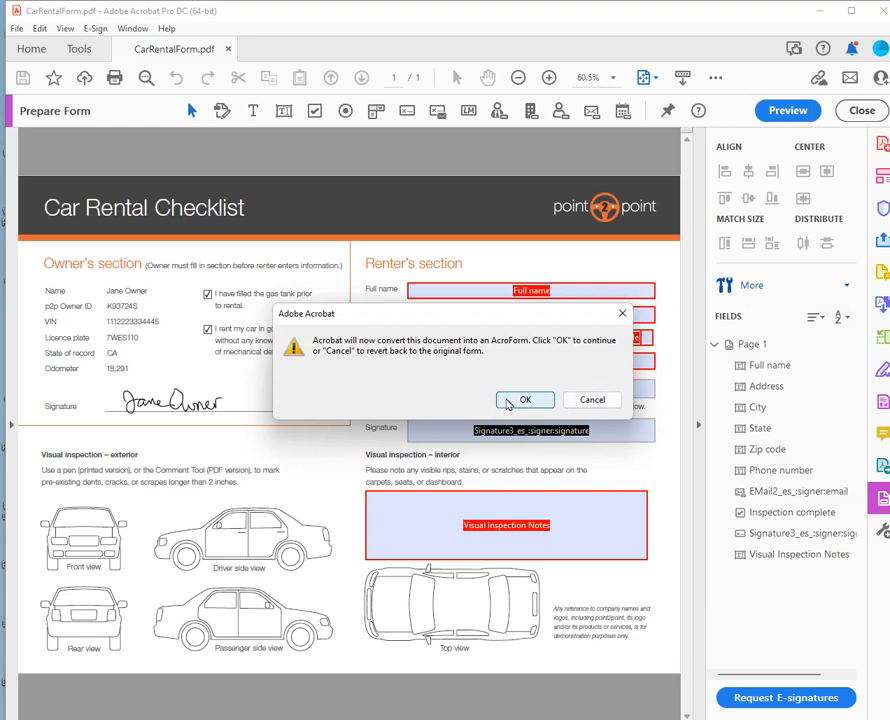
click(520, 400)
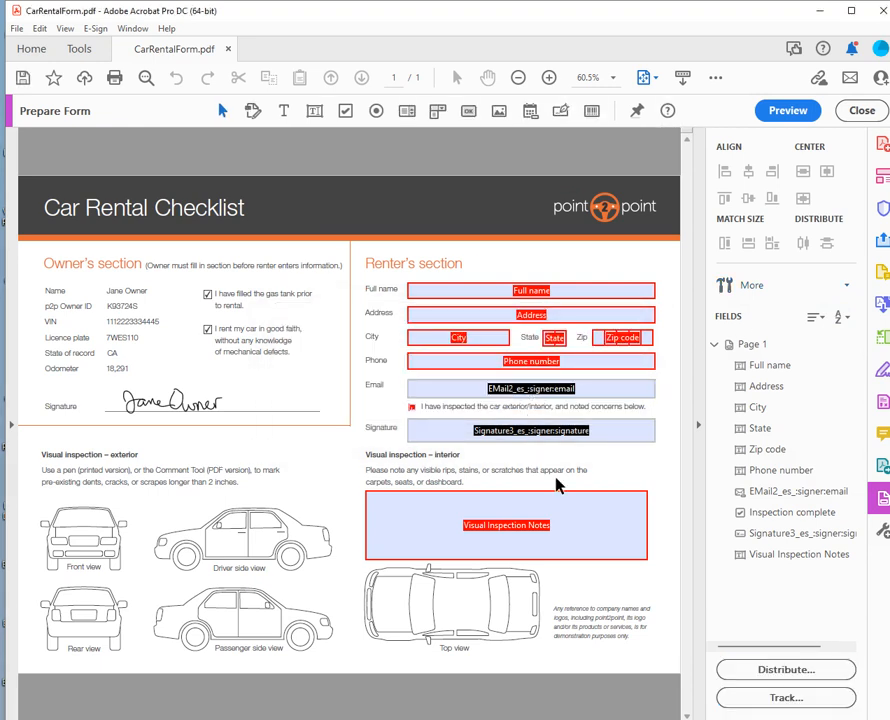
Delete the Signature3_es_:signer:signature field from the Renter's Signature row.
click(503, 441)
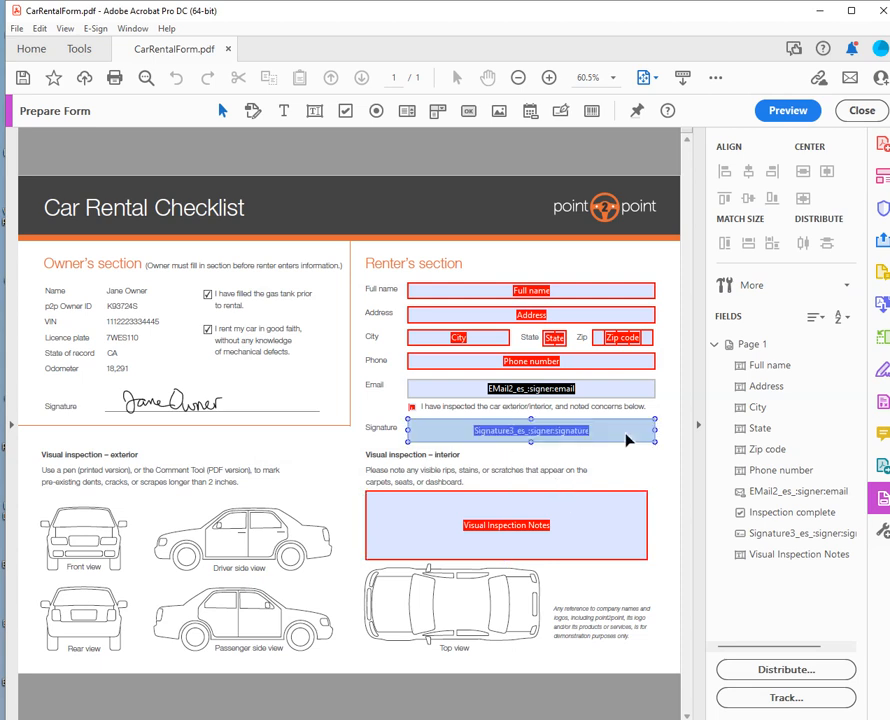
key(Delete)
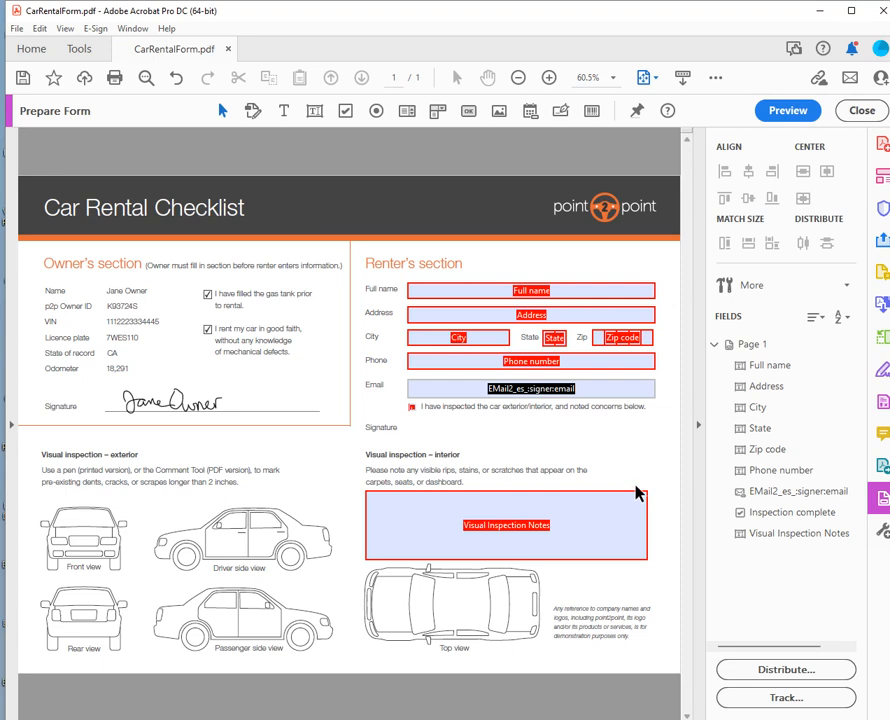
click(630, 497)
click(377, 426)
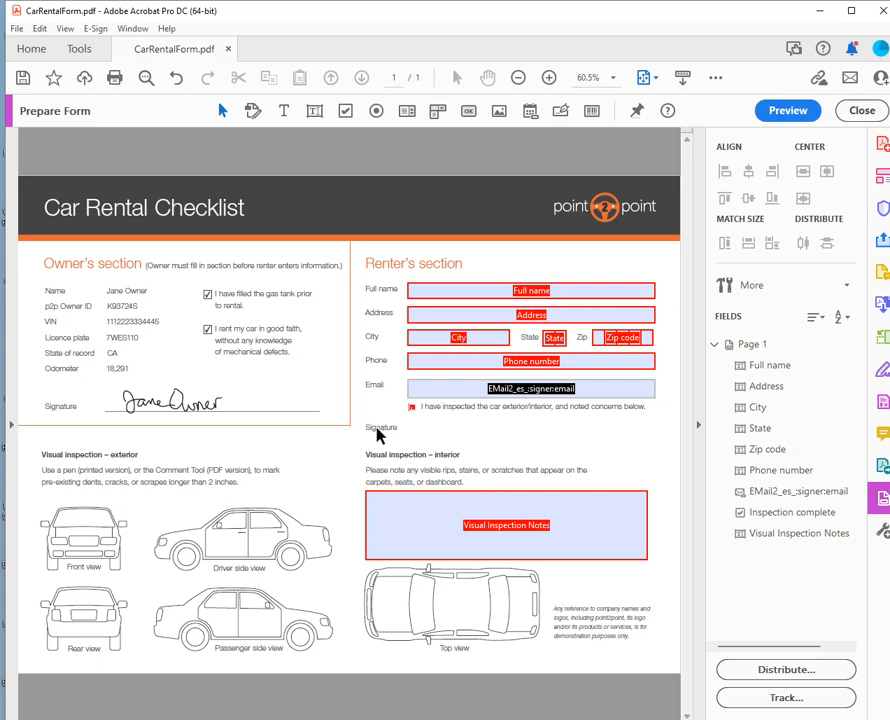
Add a digital signature field named DigitalSignature that marks all fields read-only once signed.
click(557, 118)
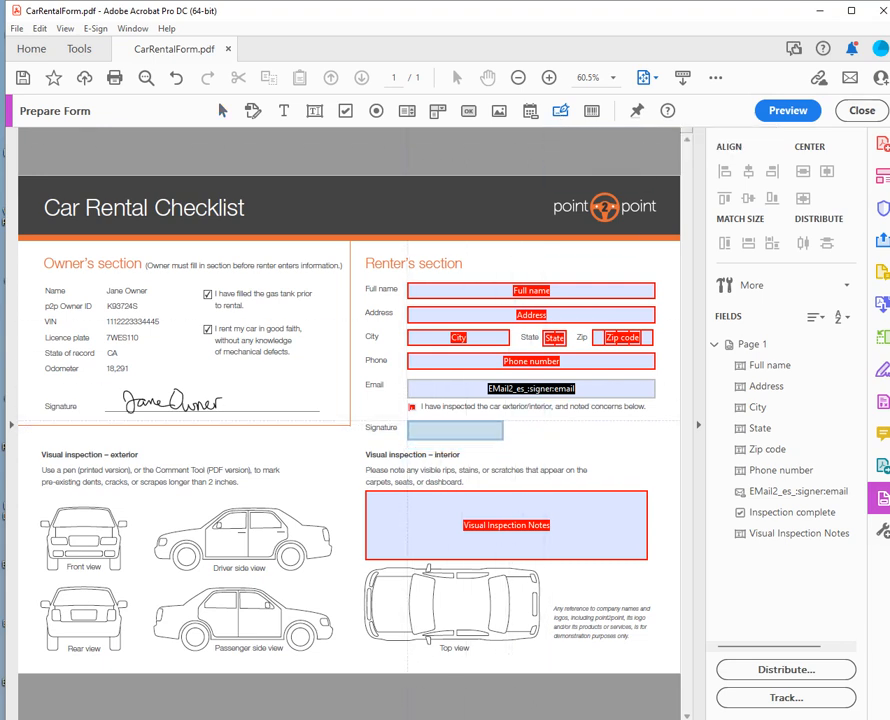
click(408, 419)
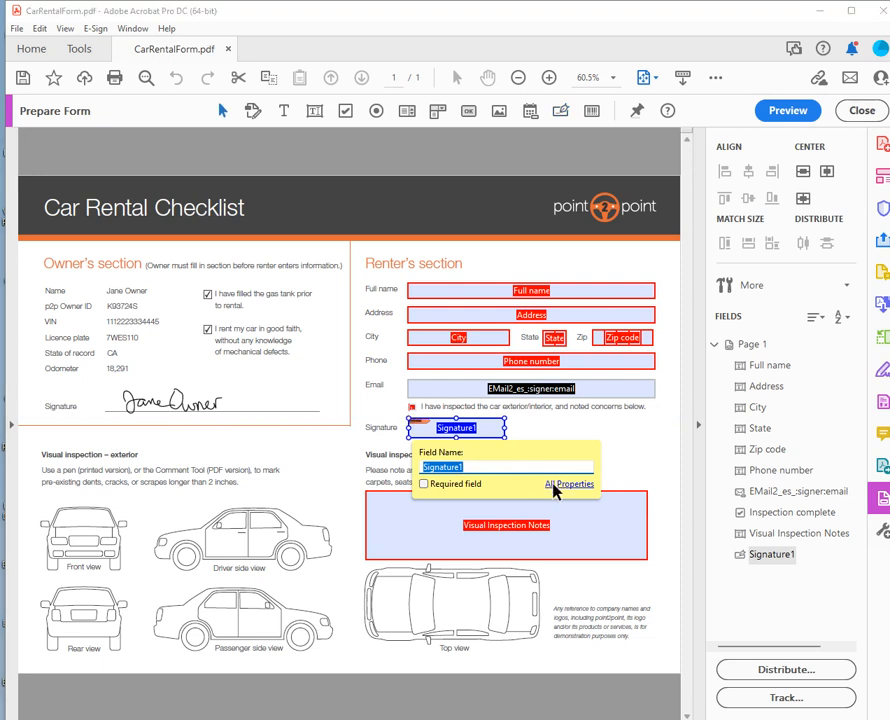
click(561, 484)
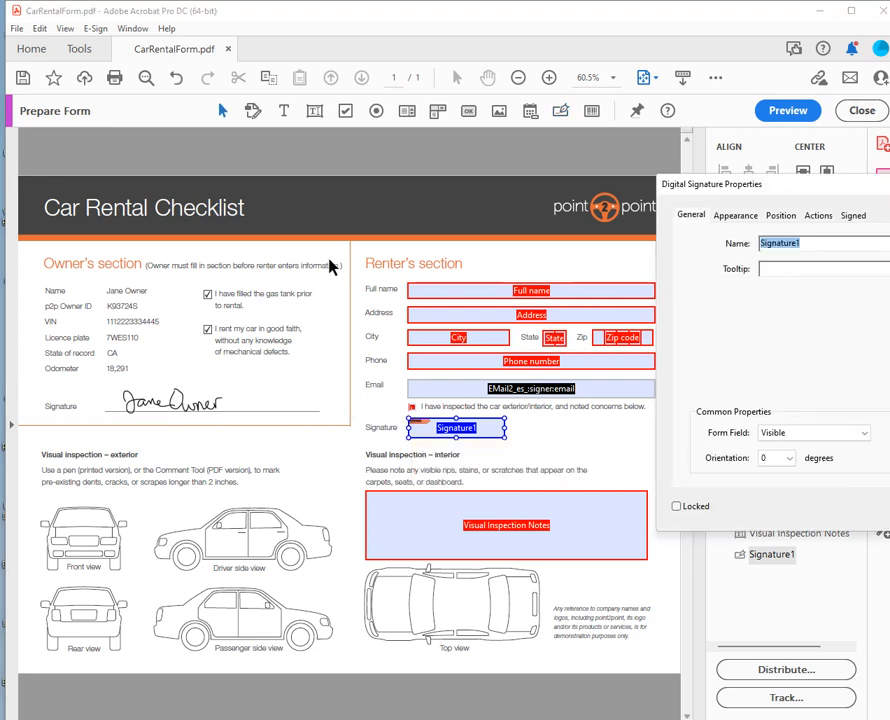
drag(754, 192, 632, 197)
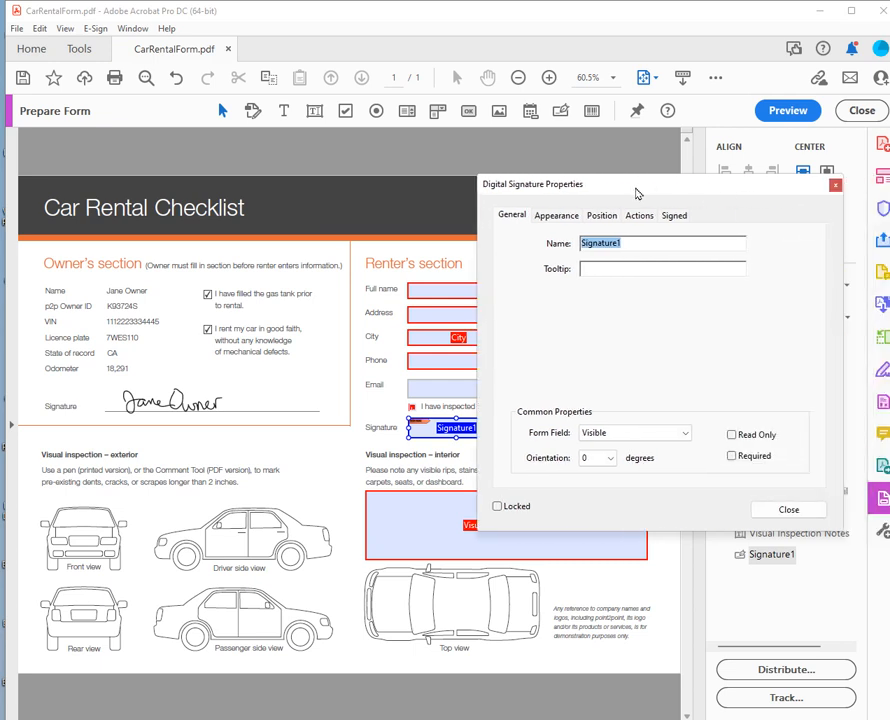
text(DigitalSignature)
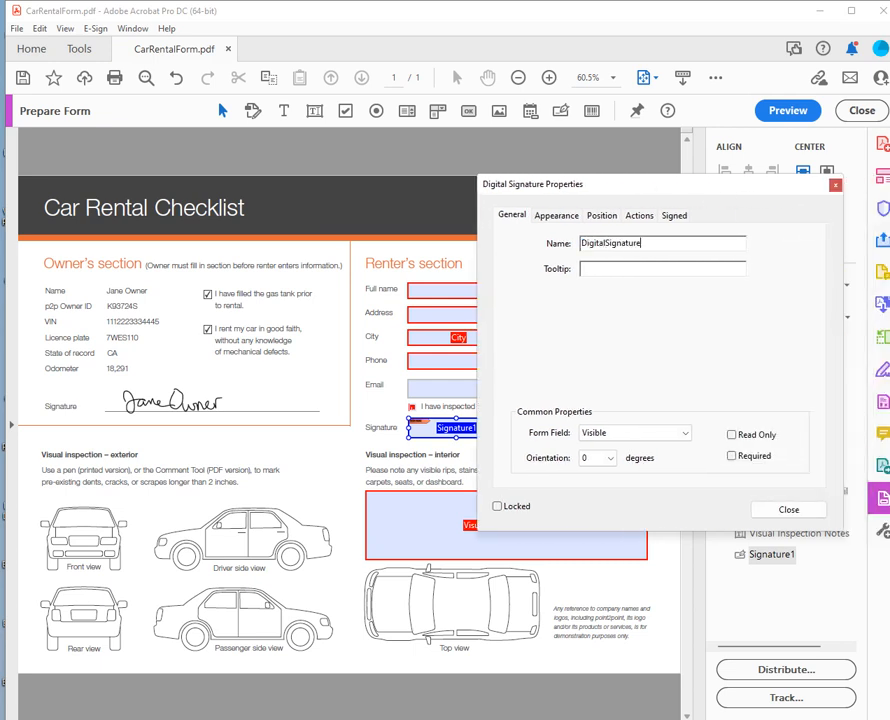
drag(601, 190, 636, 192)
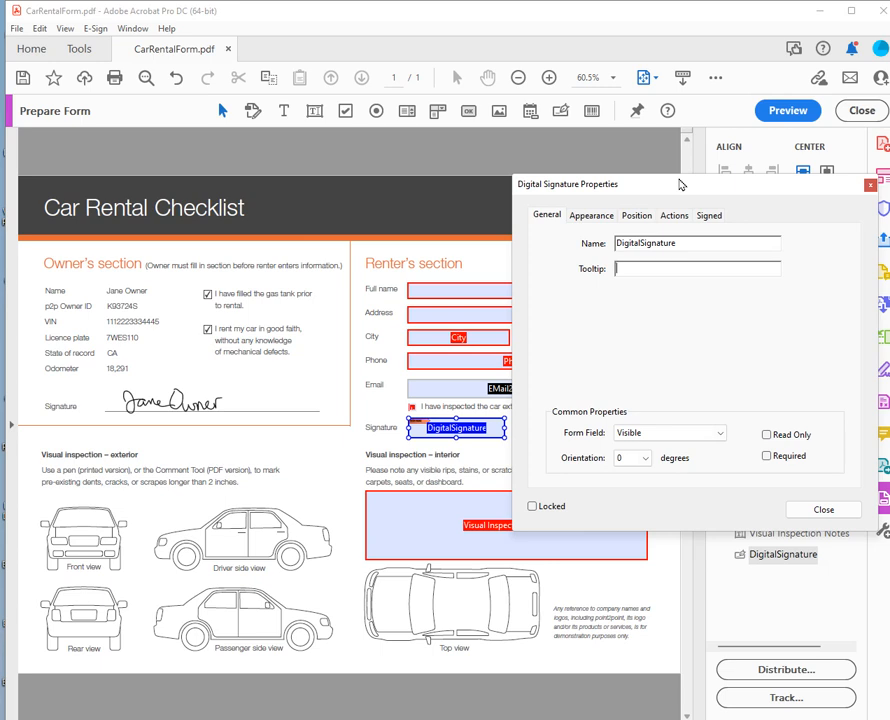
click(710, 217)
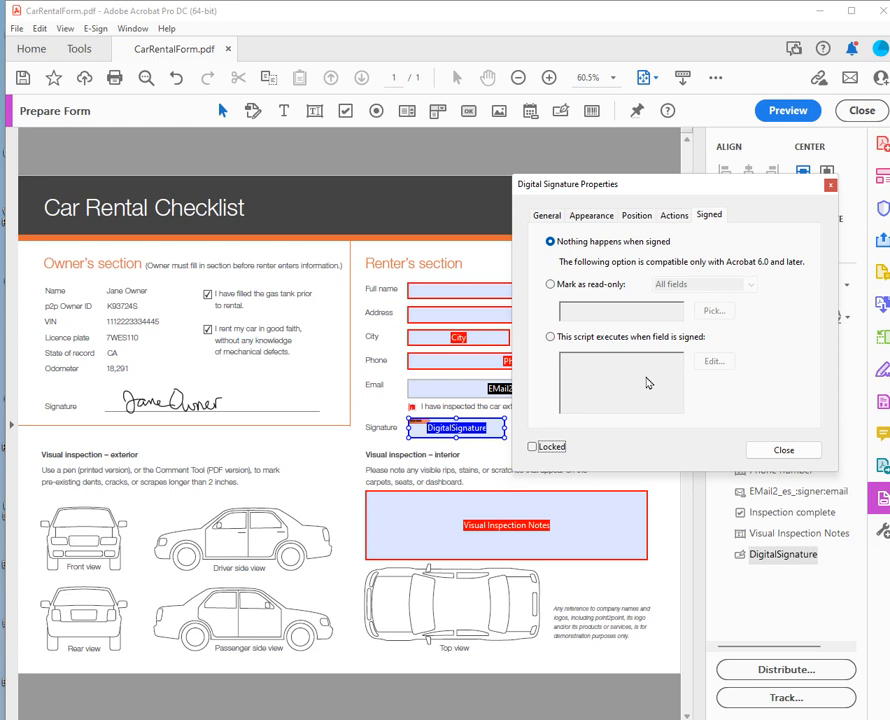
click(586, 284)
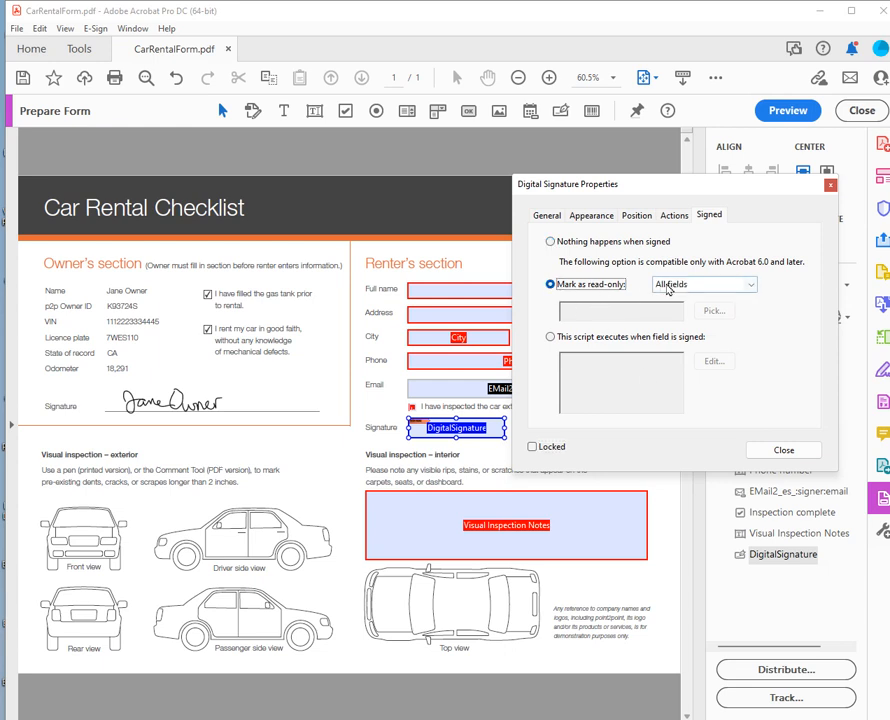
click(751, 453)
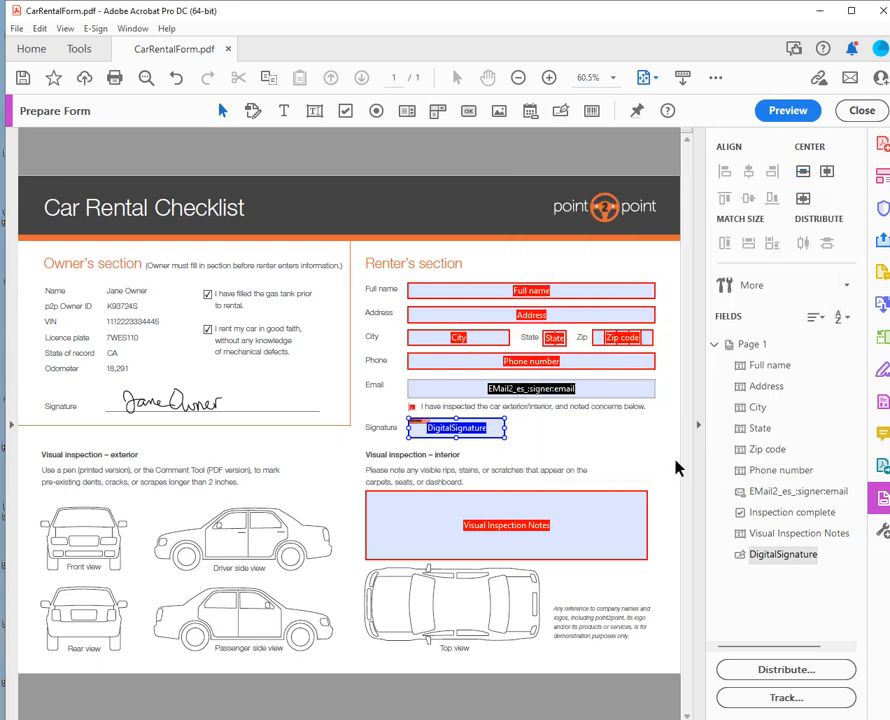
Stretch the DigitalSignature field across the full Signature row, then pick the Button tool.
drag(505, 427, 656, 427)
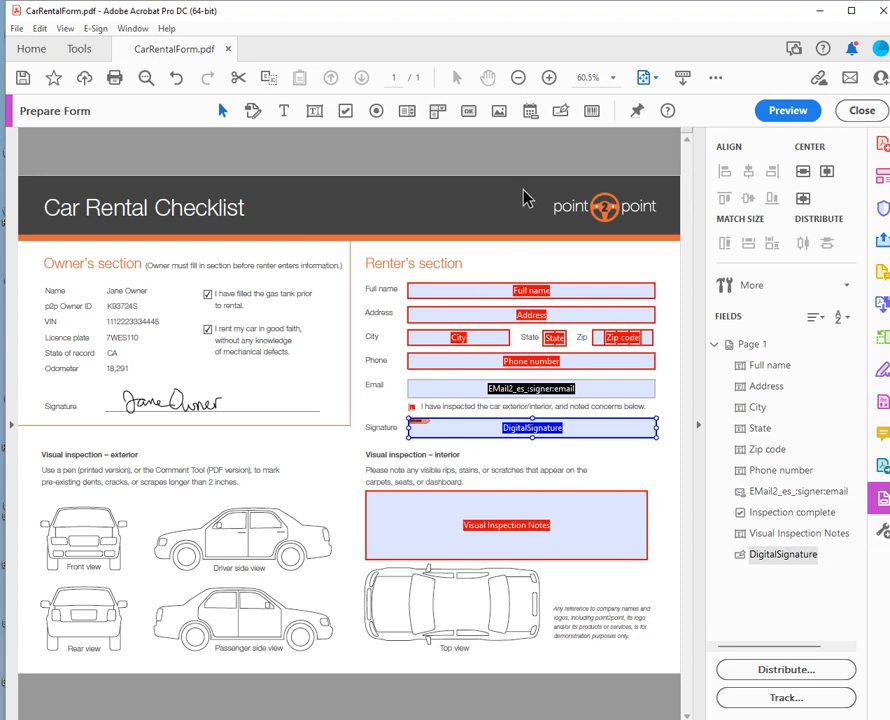
click(470, 112)
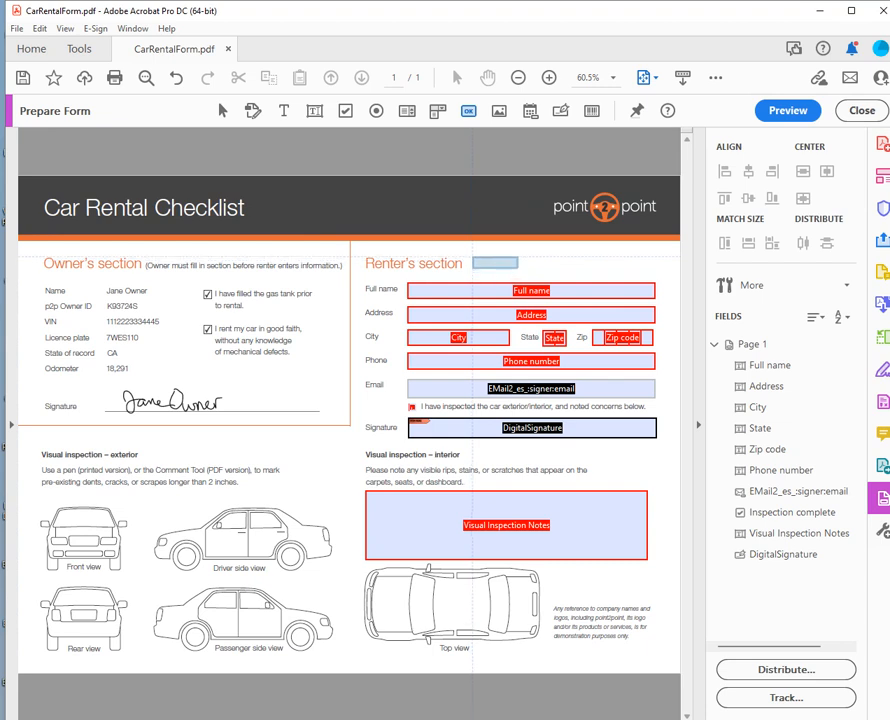
Place a button beside the Renter's heading named Reset with tooltip Clear Form Data.
click(474, 259)
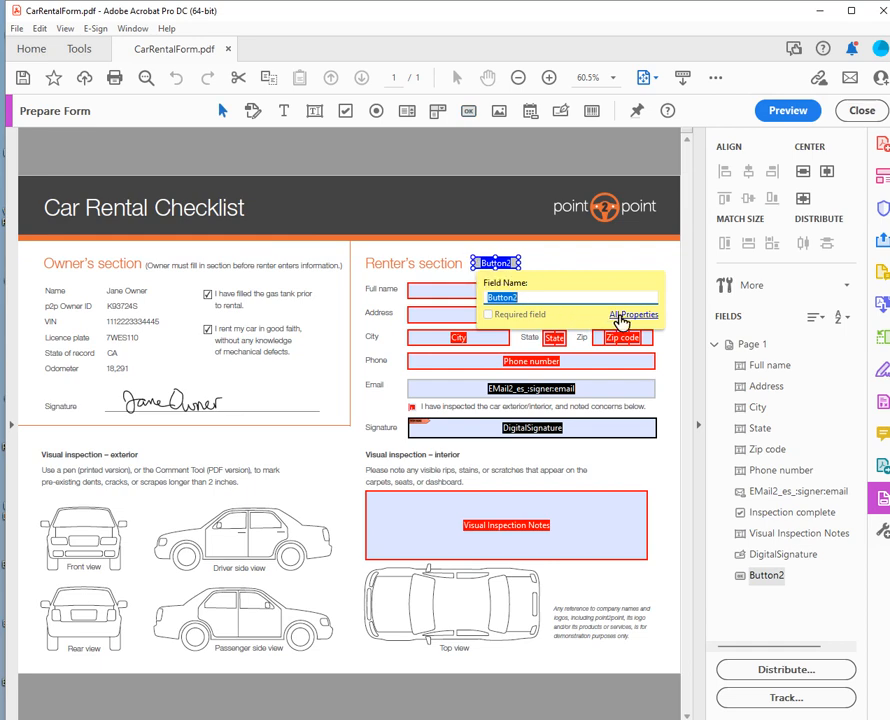
click(621, 316)
drag(728, 194, 627, 322)
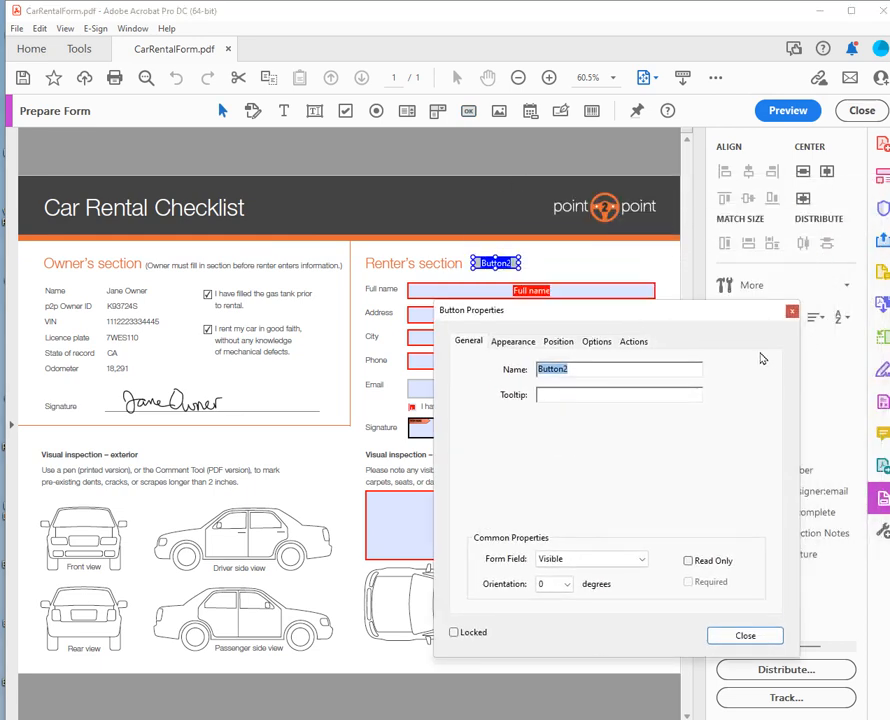
text(Reset)
click(580, 397)
text(C)
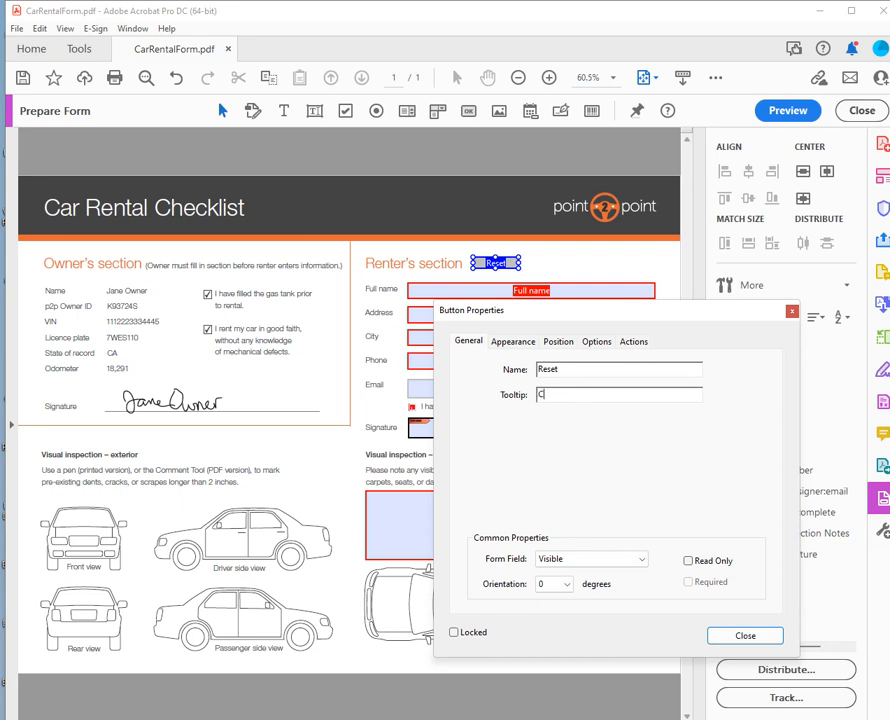
text(lear Form Data)
Change the Reset button's label font to Arial Bold and its text color to red.
click(513, 341)
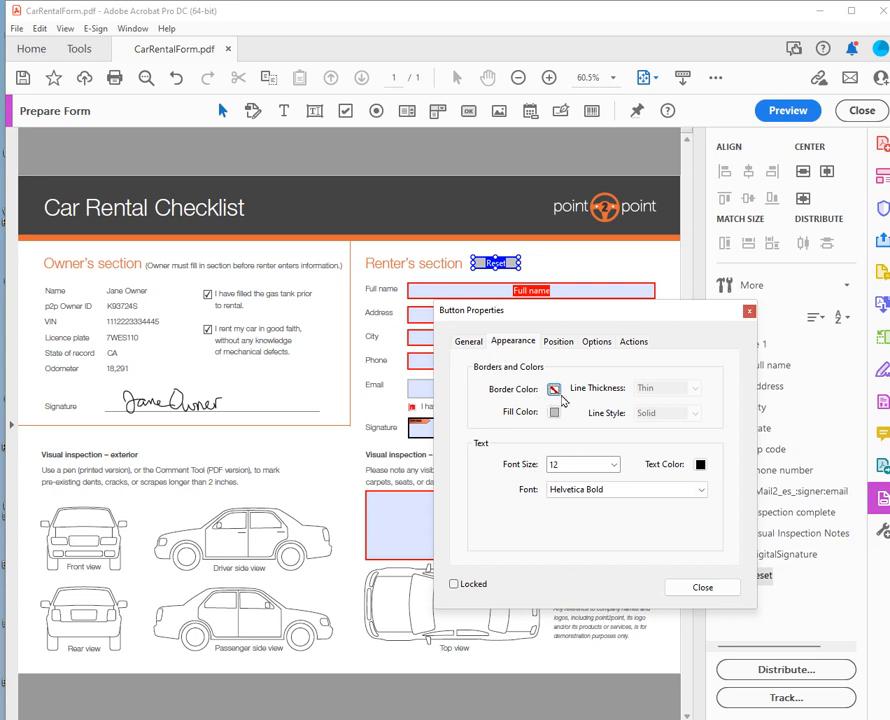
click(702, 494)
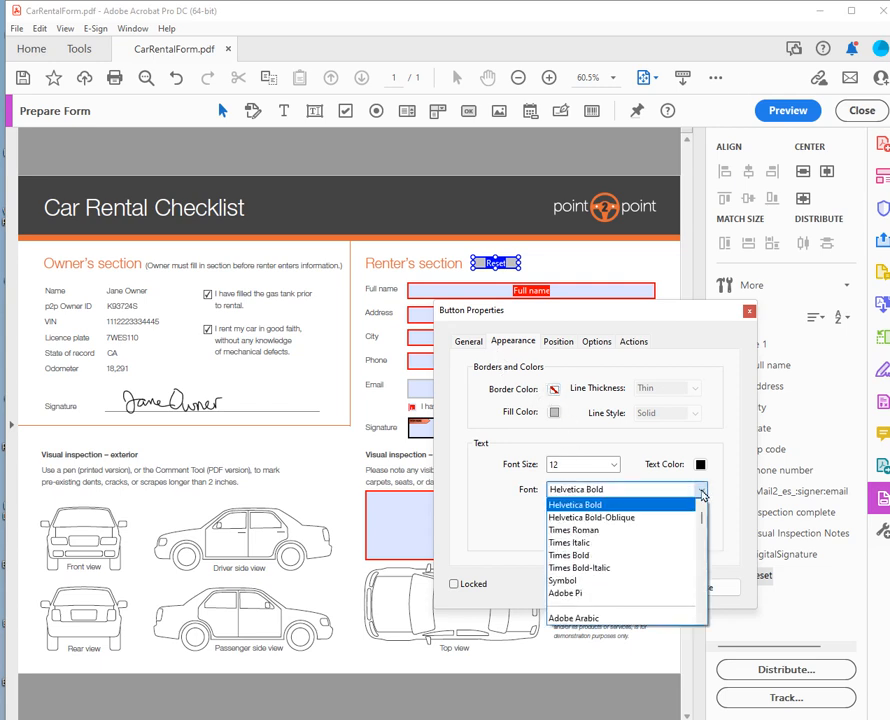
scroll(645, 586, down, 3)
scroll(647, 585, down, 5)
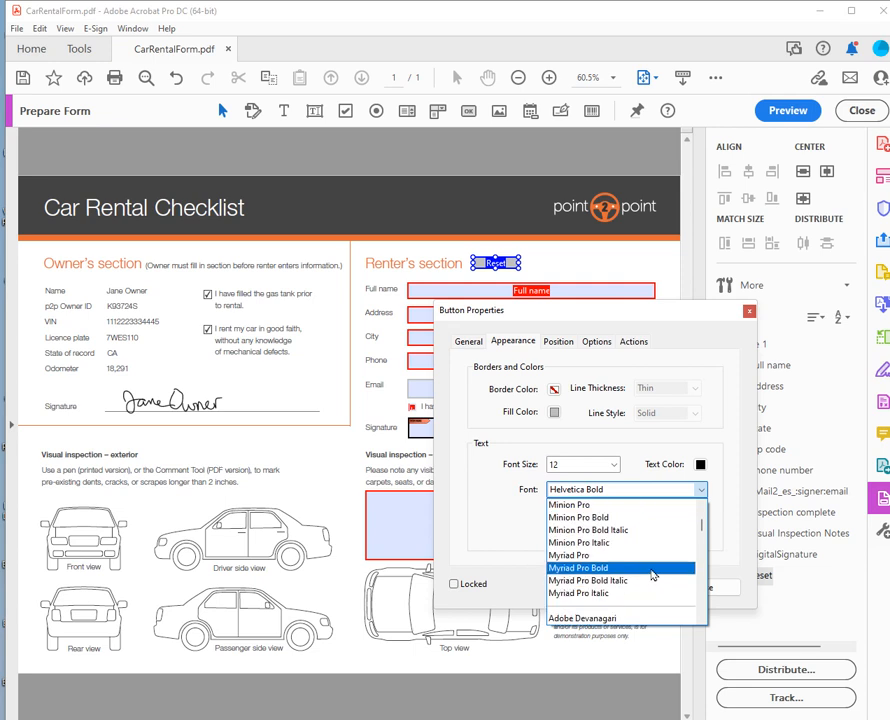
scroll(650, 572, down, 10)
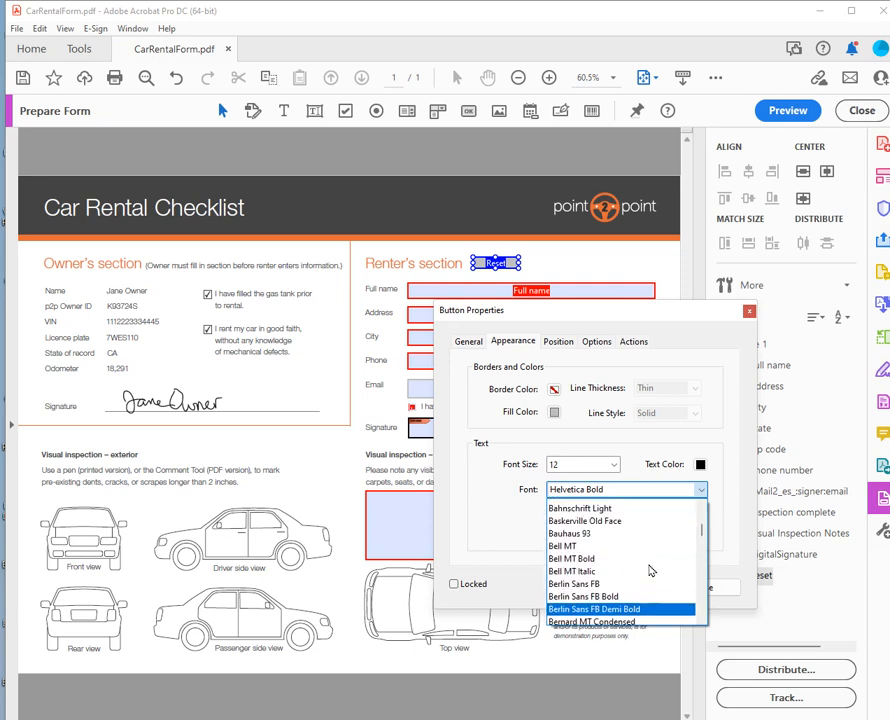
scroll(649, 571, up, 4)
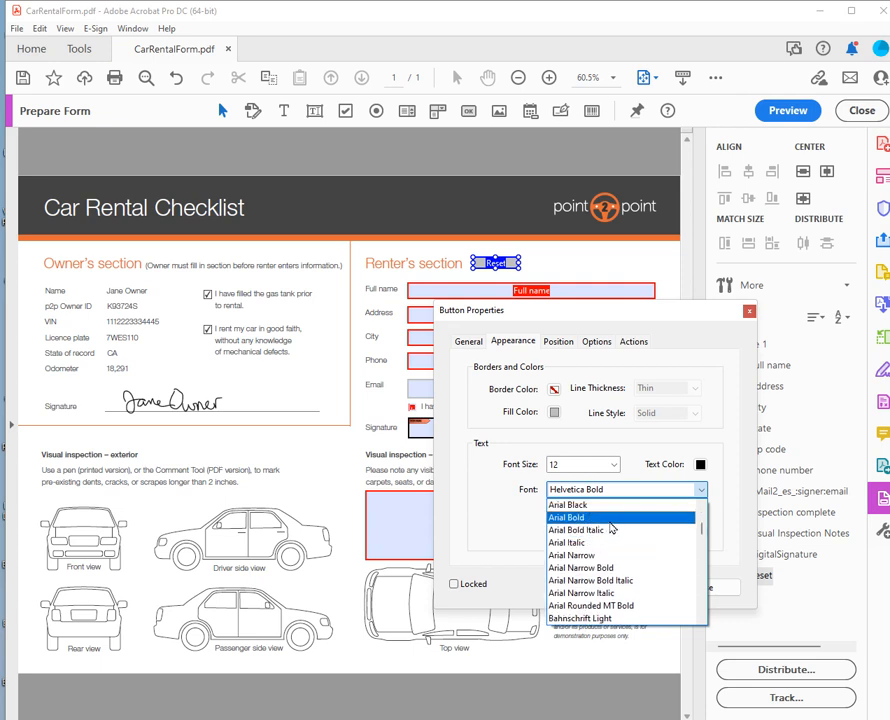
click(609, 519)
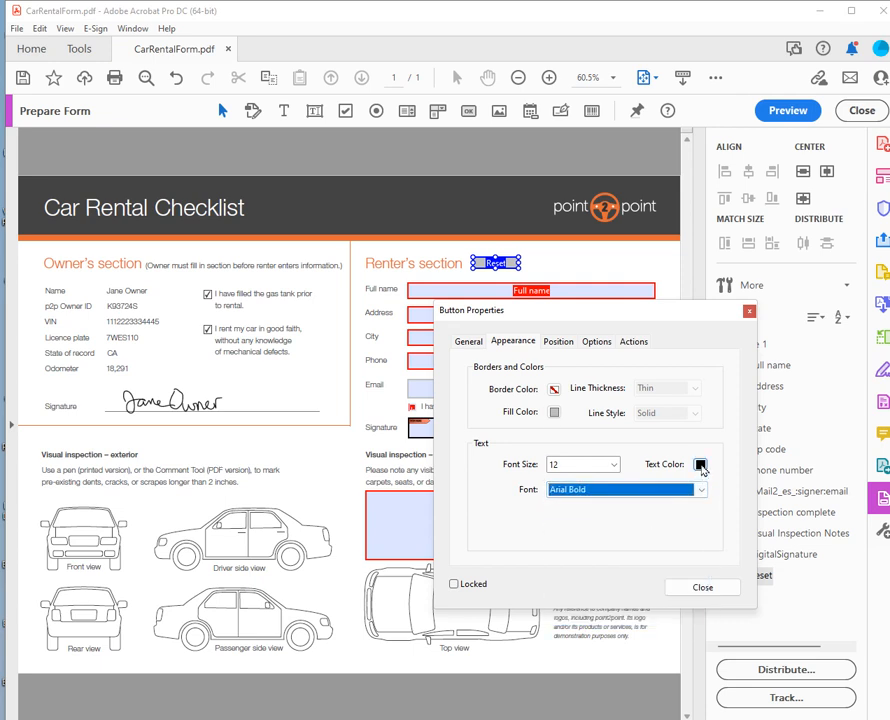
click(700, 465)
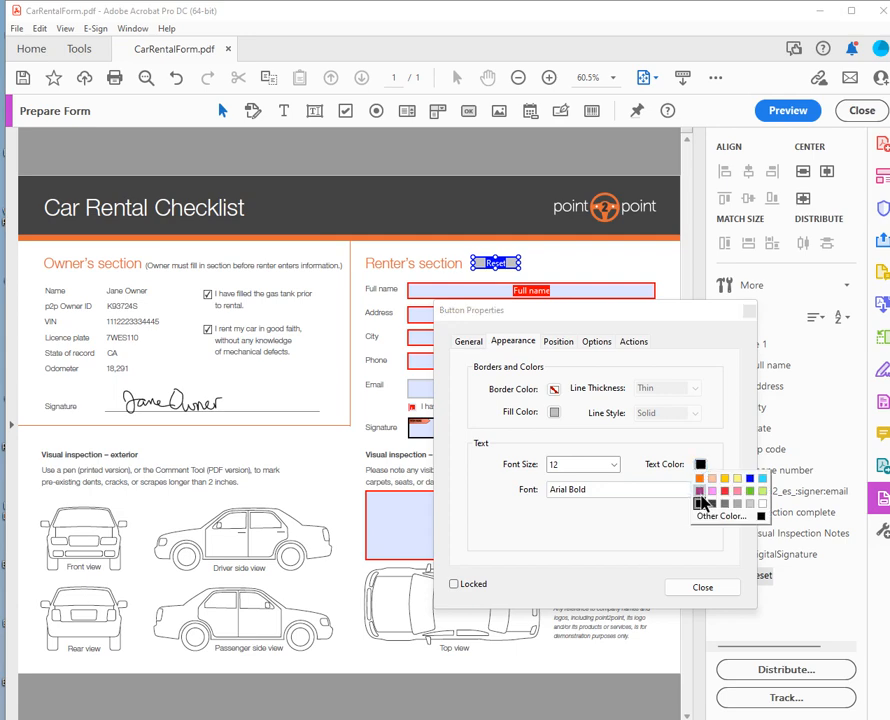
click(724, 493)
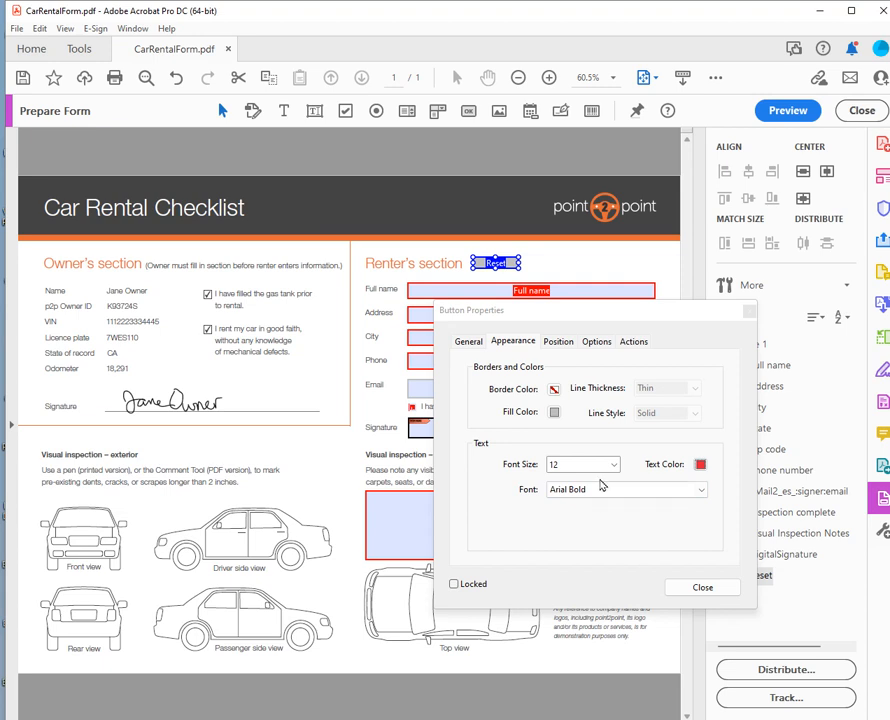
click(598, 342)
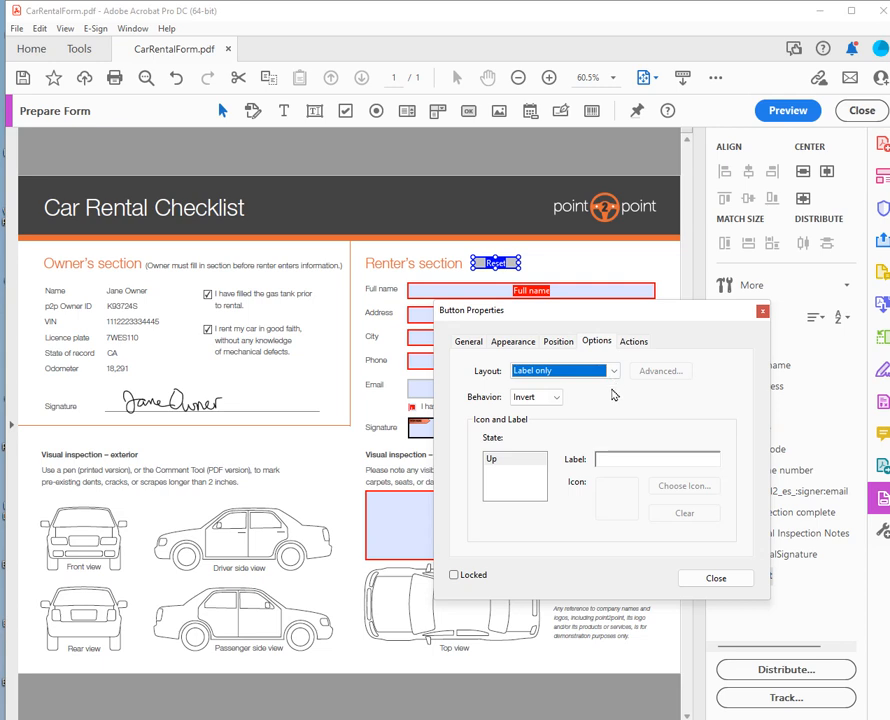
Give the Reset button the label 'Clear Form'.
click(611, 458)
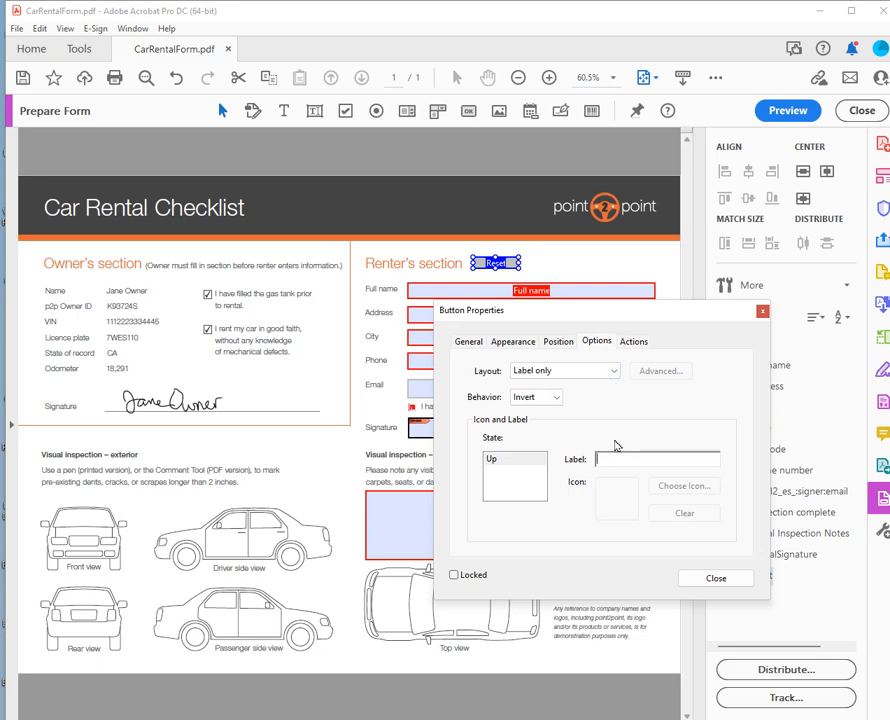
text(Clear)
key(BackSpace)
text(r Form)
Add a 'Reset a form' action on the On Focus trigger and close the properties.
click(646, 342)
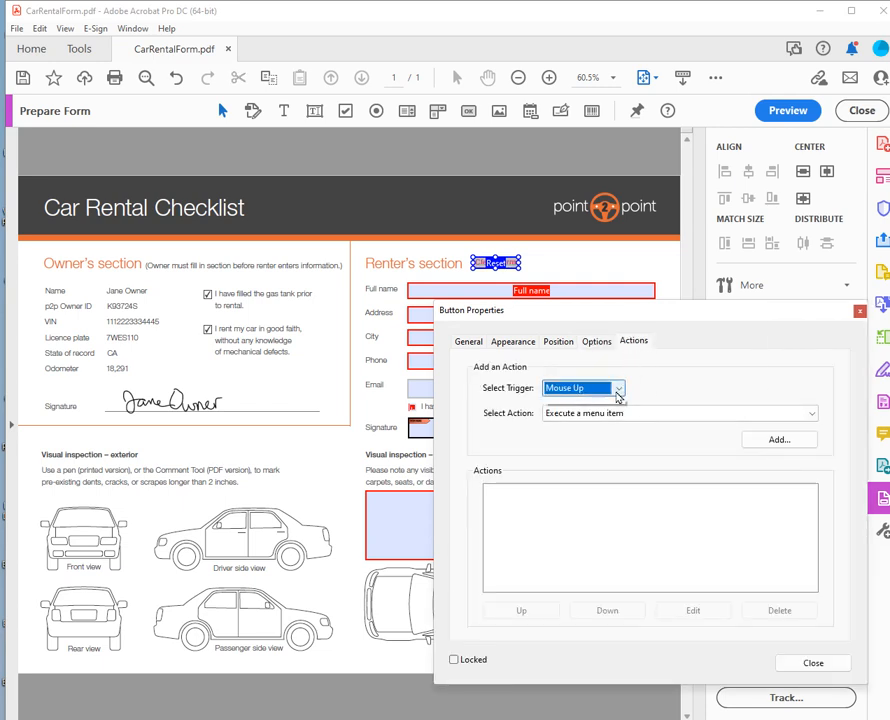
click(619, 388)
click(594, 456)
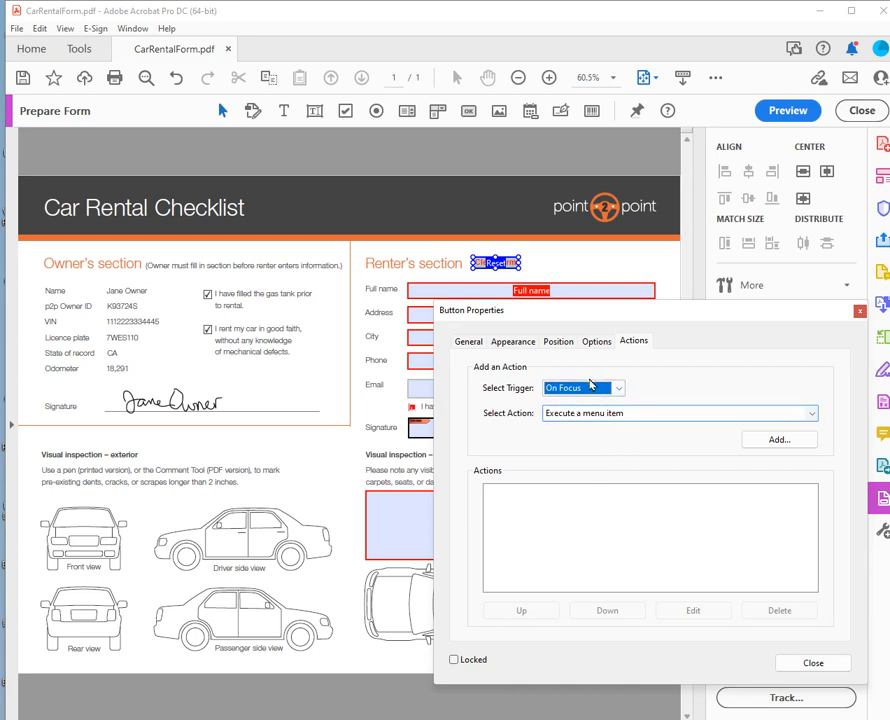
click(811, 413)
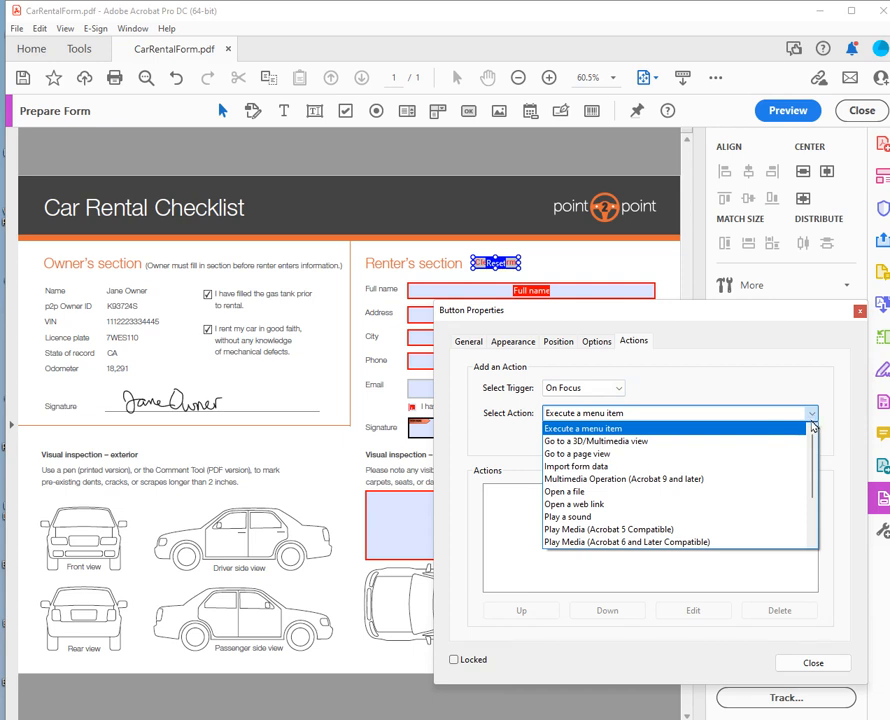
scroll(684, 516, down, 1)
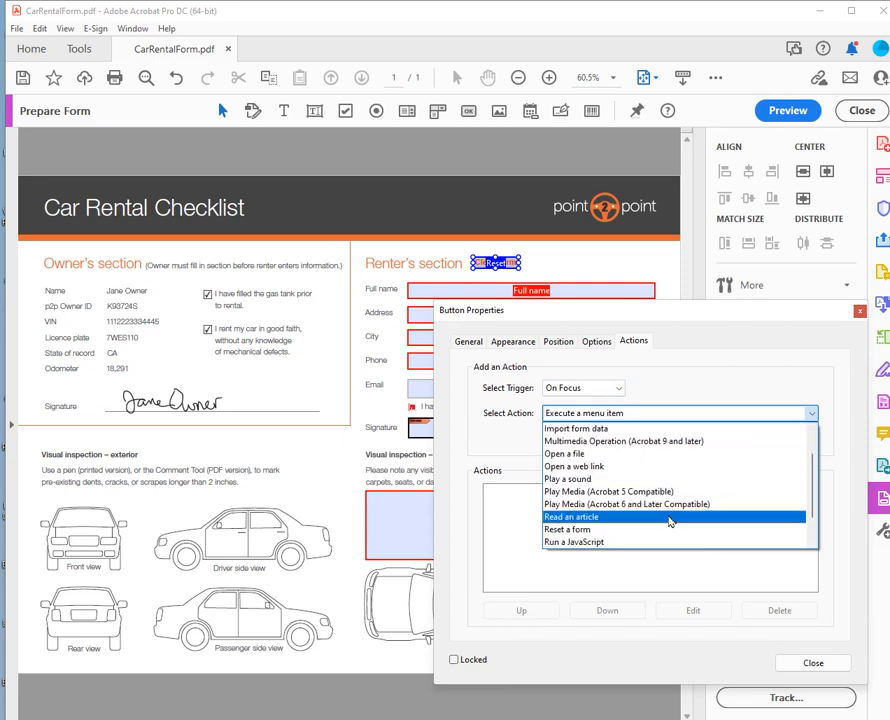
click(676, 529)
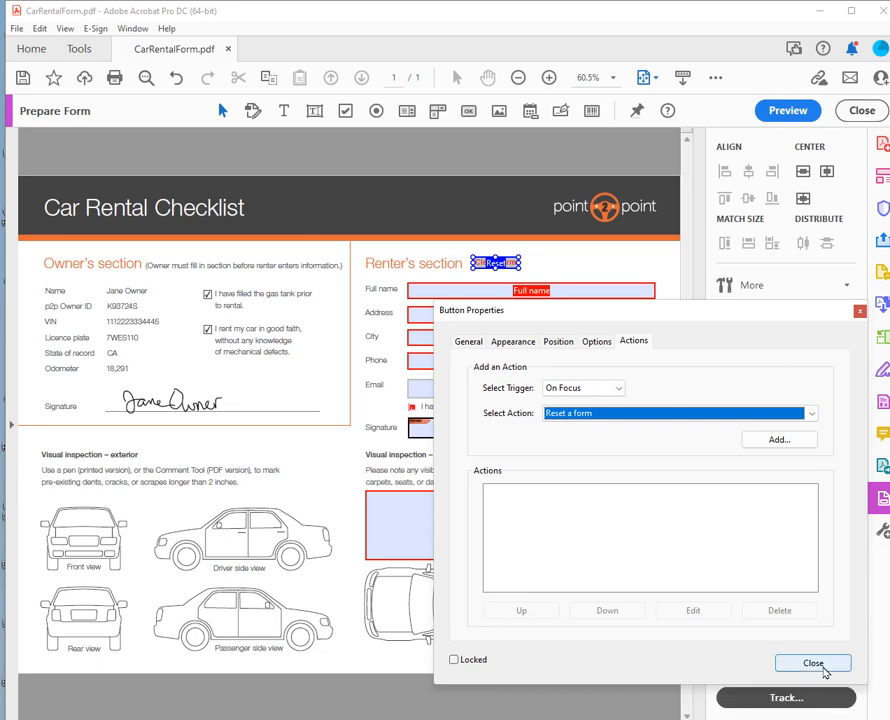
click(822, 666)
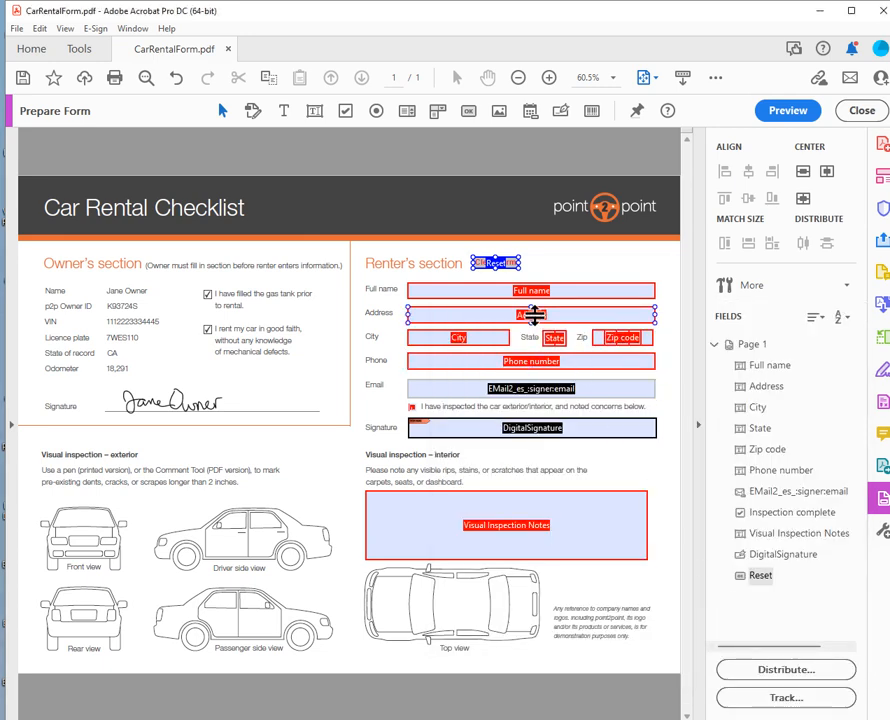
Make the Reset button beside the Renter's heading taller and wider so its label fits.
drag(496, 268, 496, 273)
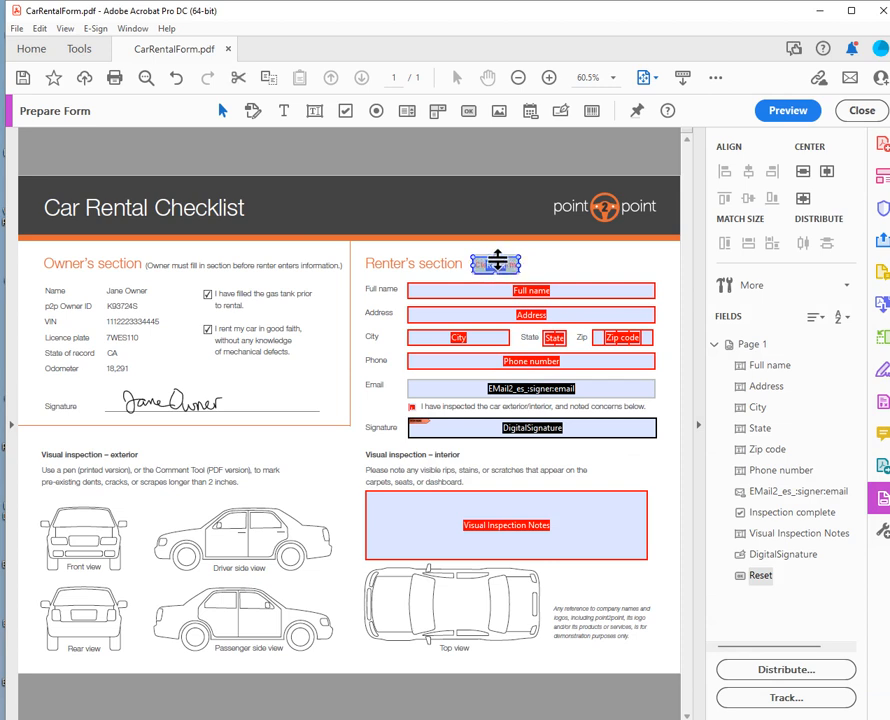
drag(518, 263, 531, 263)
click(578, 274)
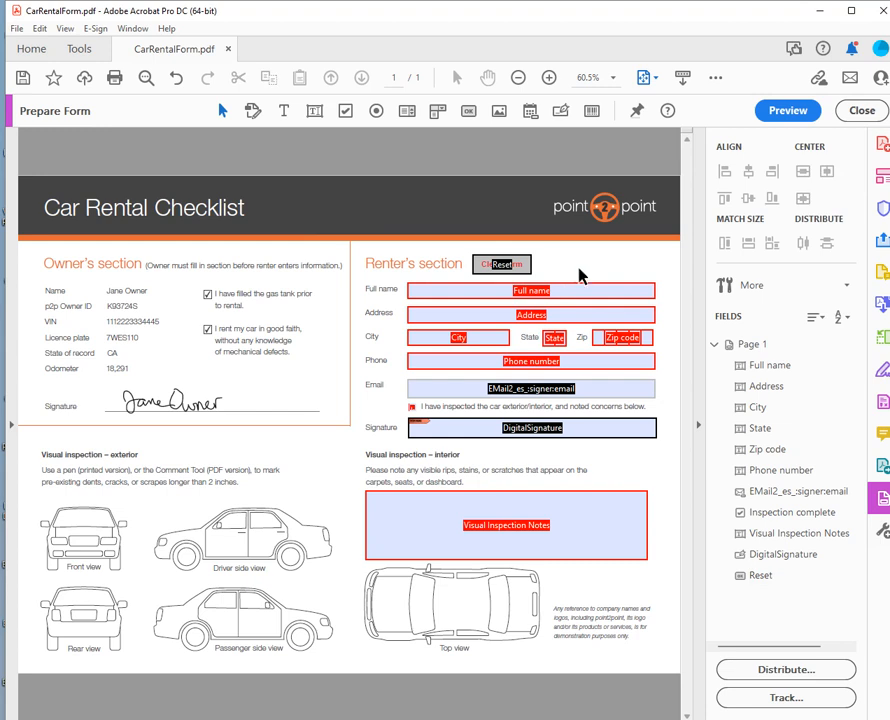
click(530, 290)
click(545, 300)
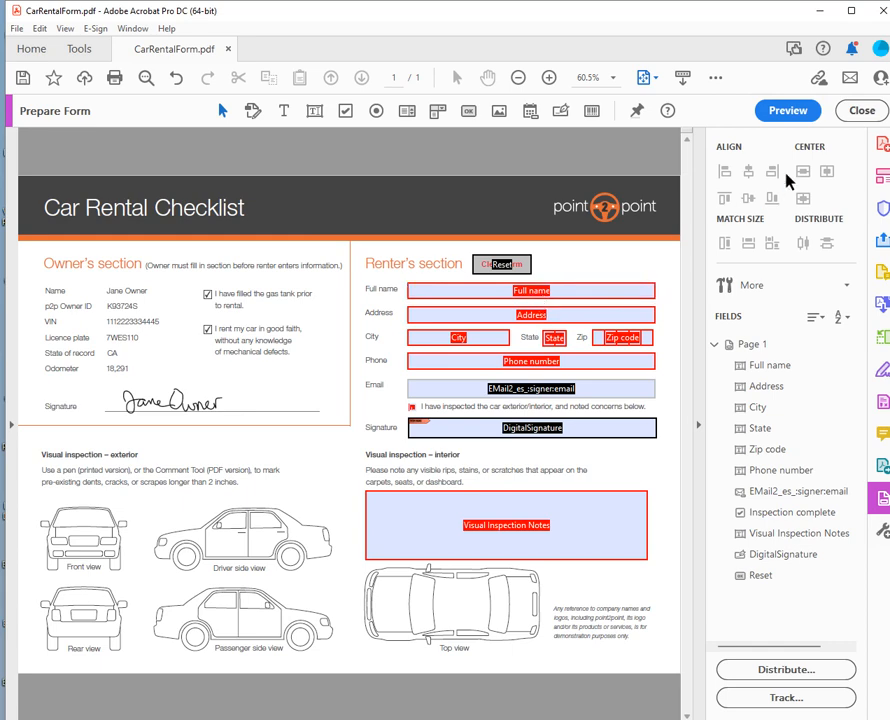
In preview, enter a sample renter name in Full name and accept the autocomplete.
click(785, 111)
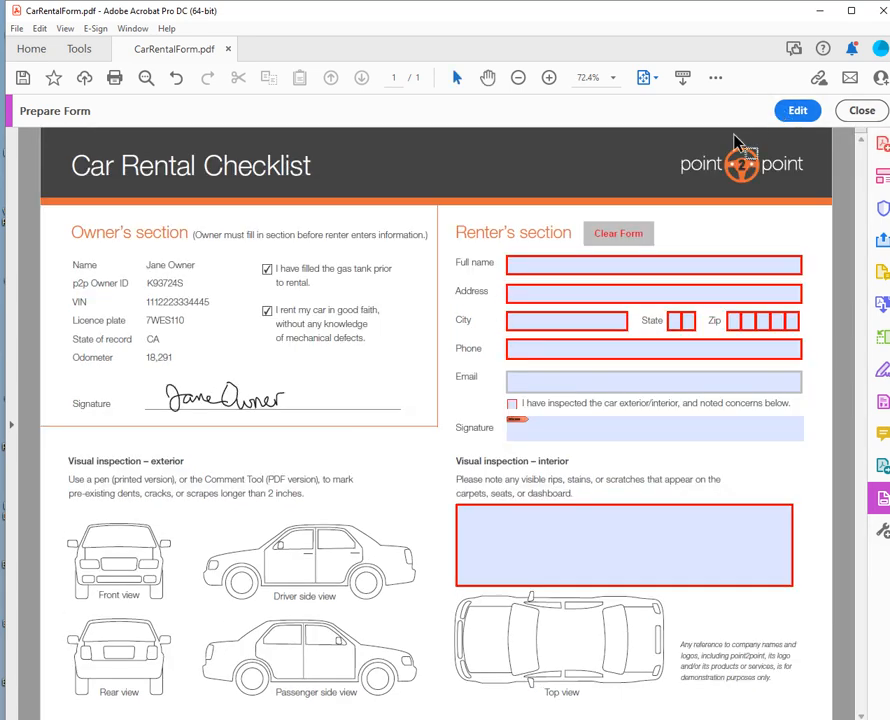
click(550, 268)
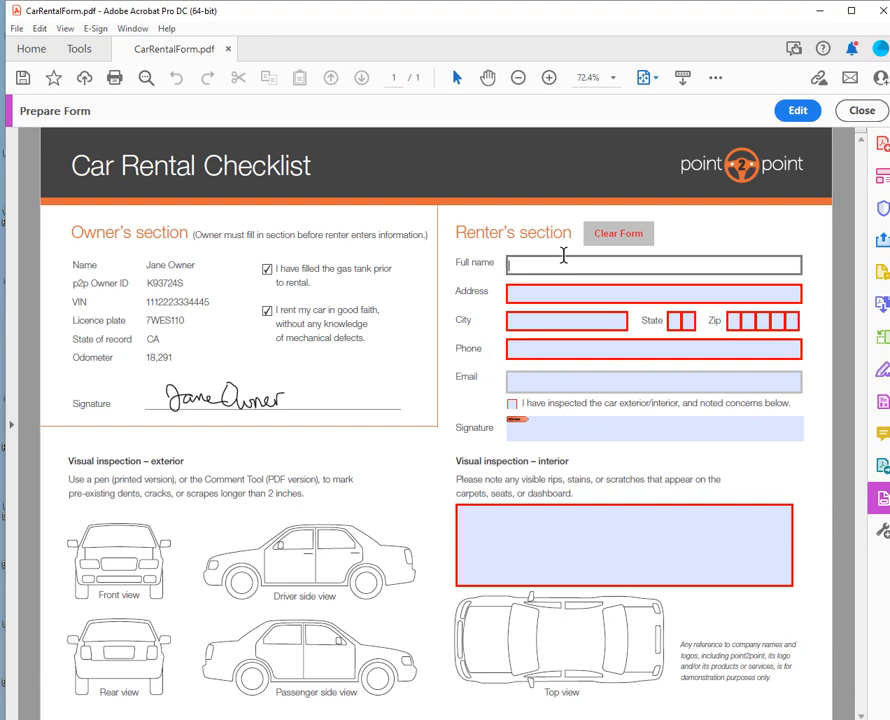
key(Tab)
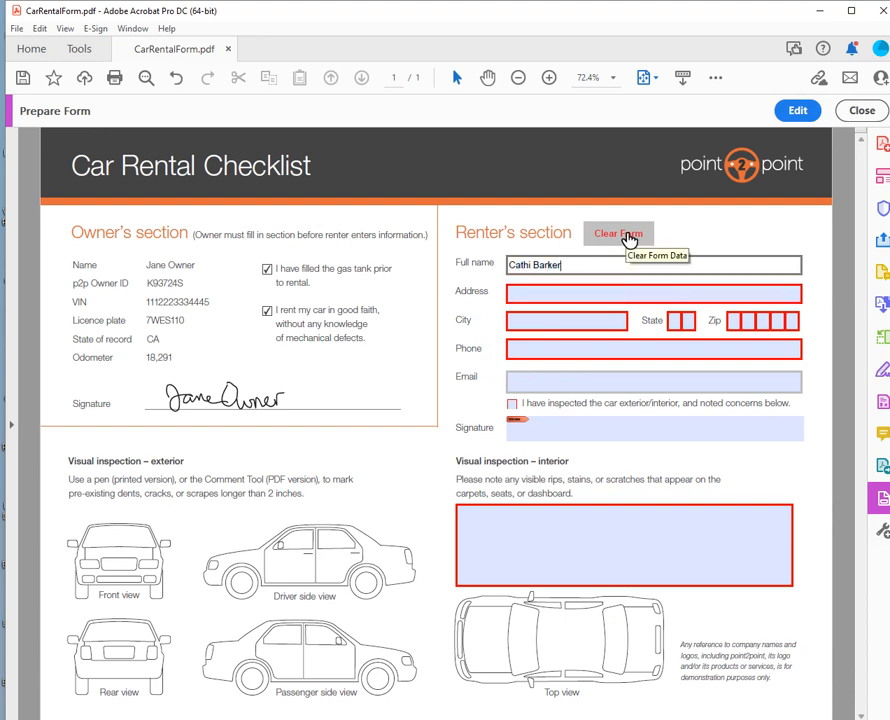
Test the Clear Form button, then go back to Prepare Form.
click(627, 236)
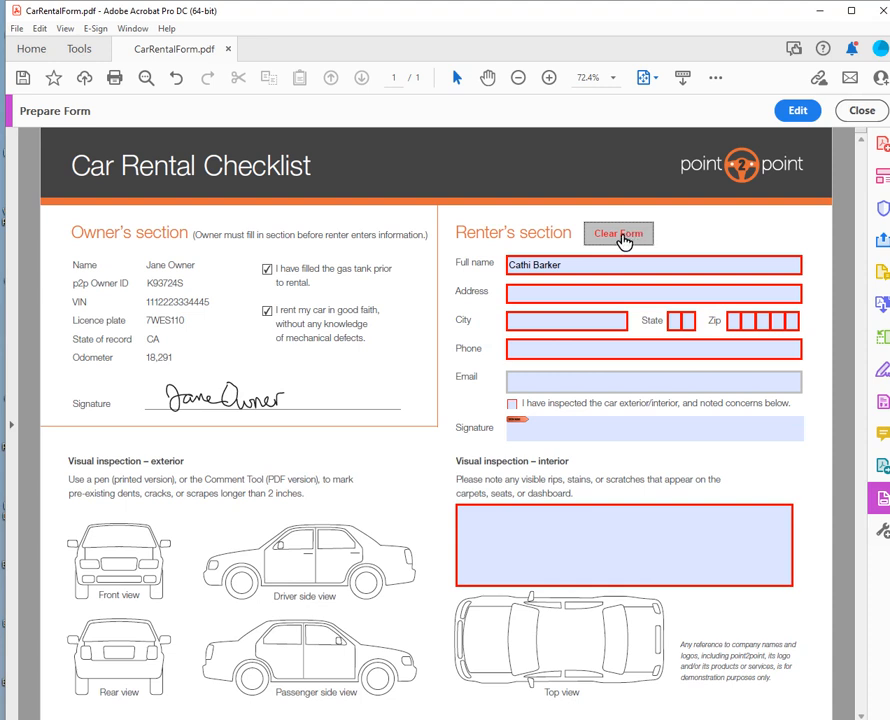
click(592, 263)
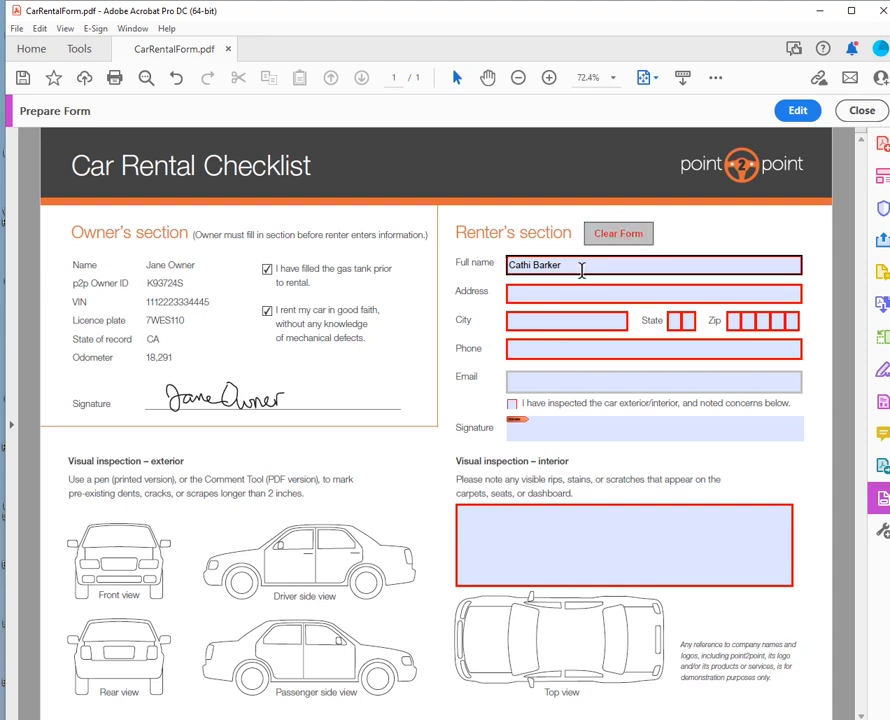
click(859, 112)
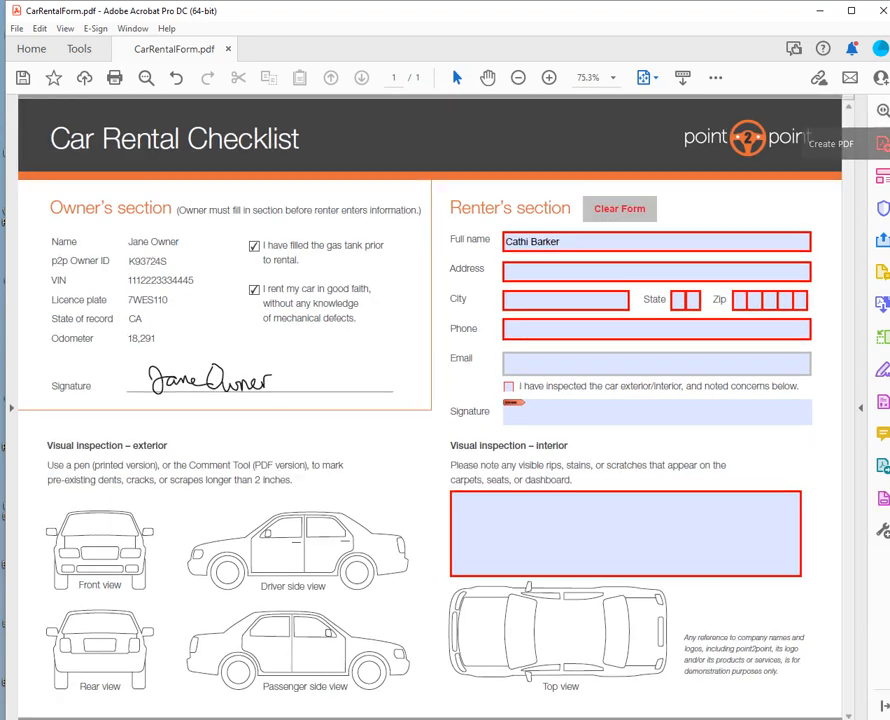
click(883, 498)
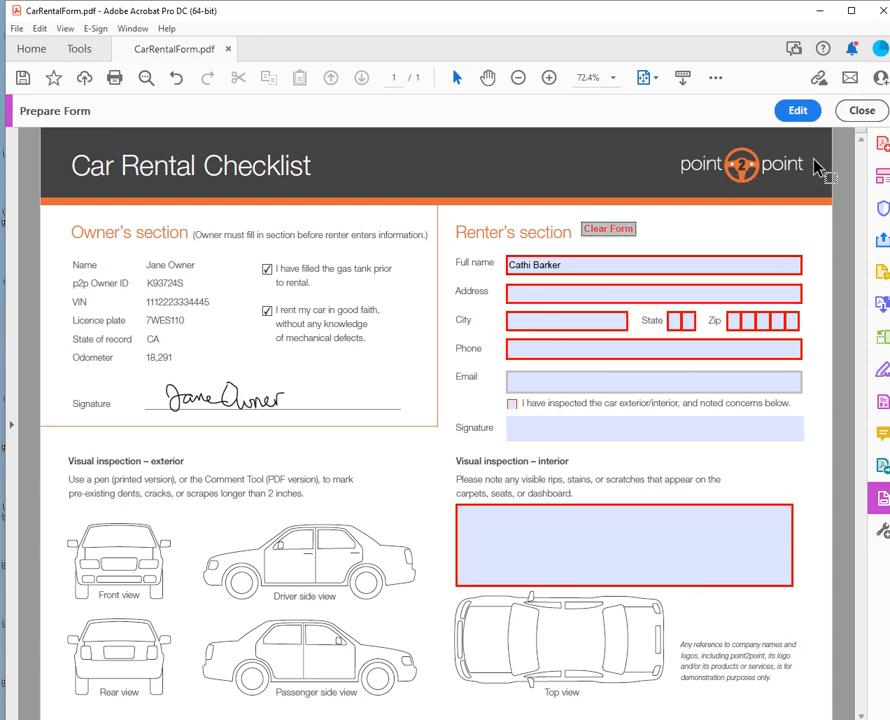
Give the Reset button a Reset a form action covering all fields and close its properties.
click(798, 112)
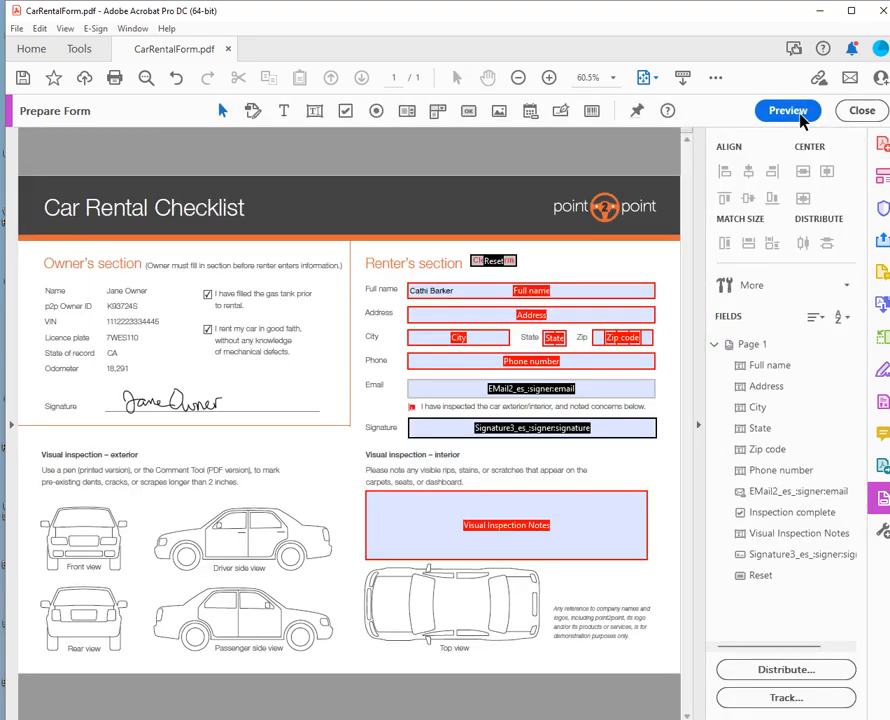
click(494, 261)
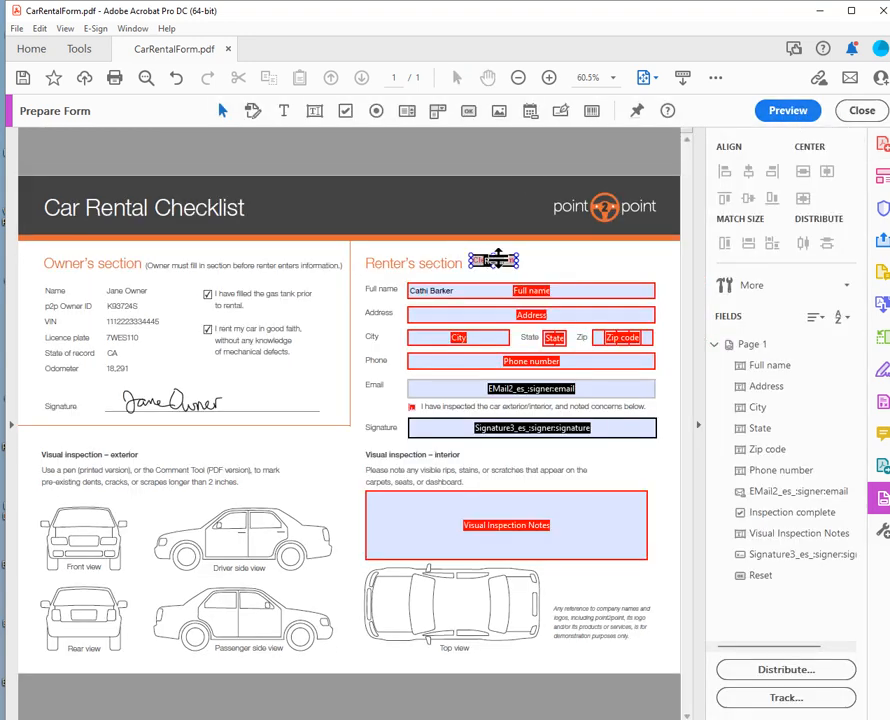
double_click(497, 261)
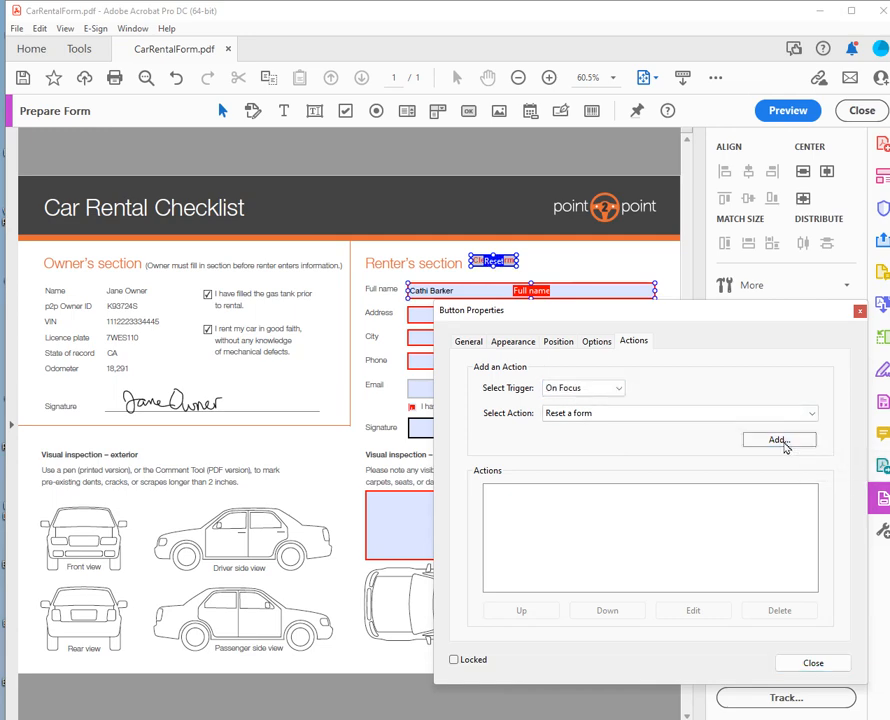
click(785, 442)
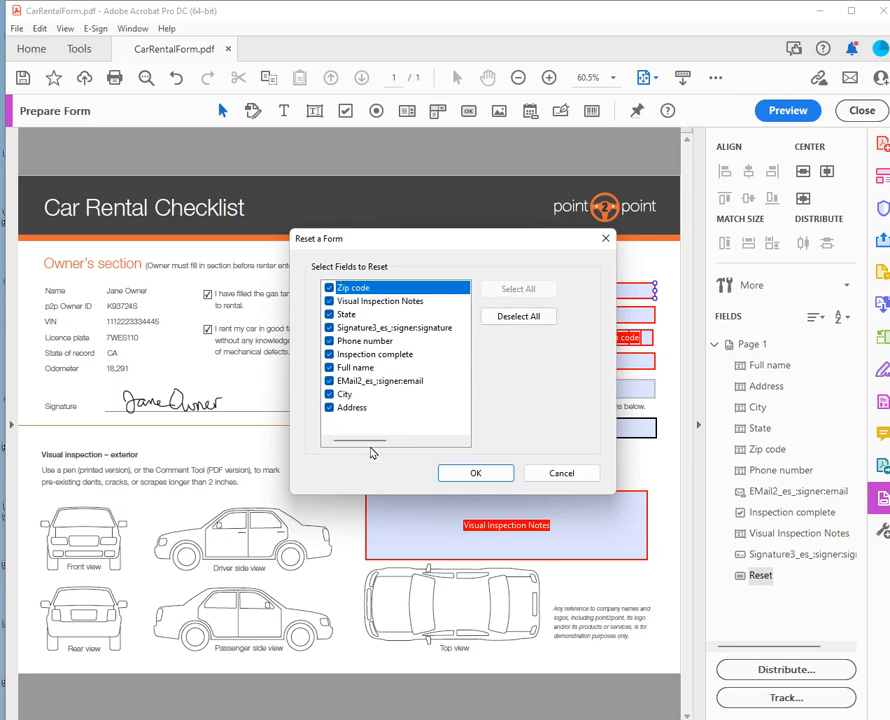
click(476, 473)
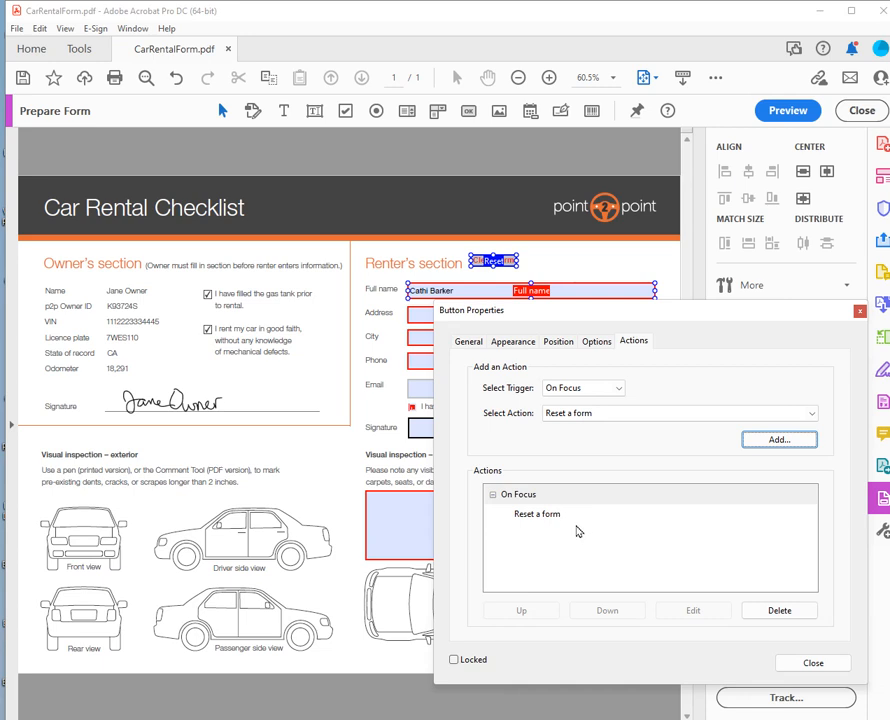
click(814, 661)
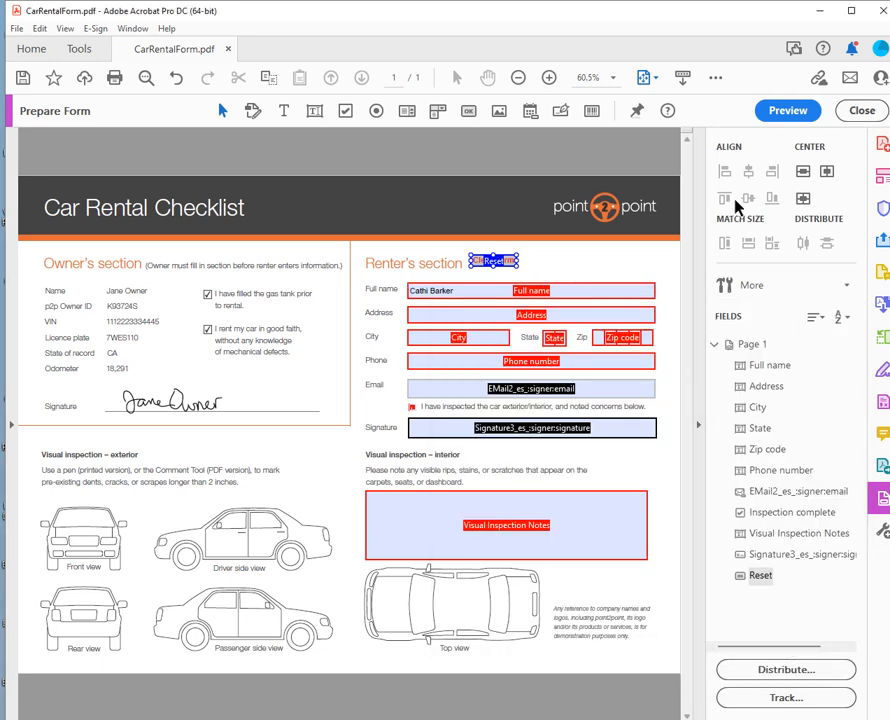
Preview the form and fill Full name, Address and City with test text.
click(788, 111)
click(520, 264)
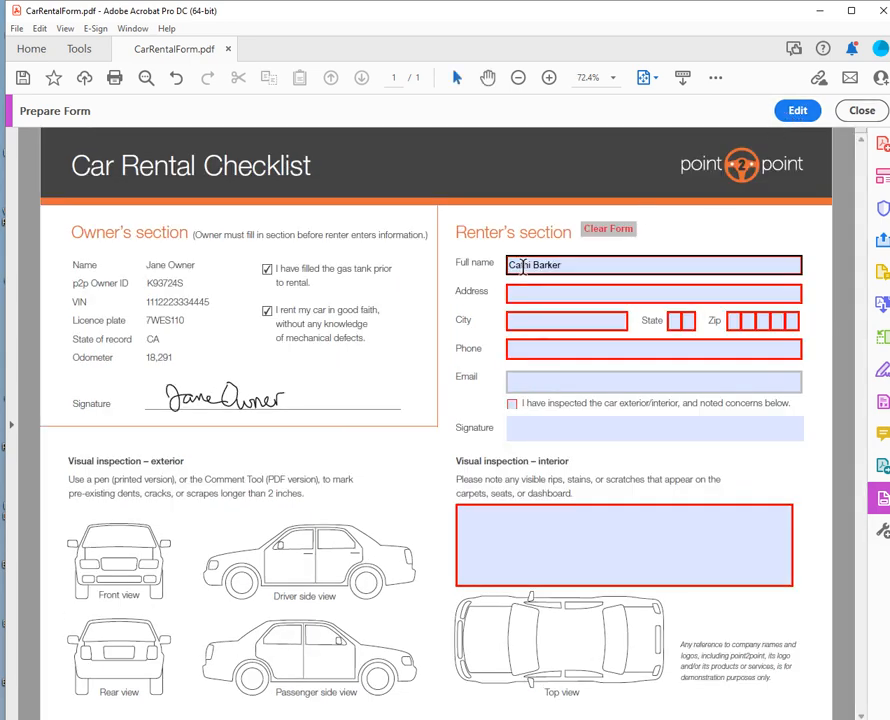
click(604, 231)
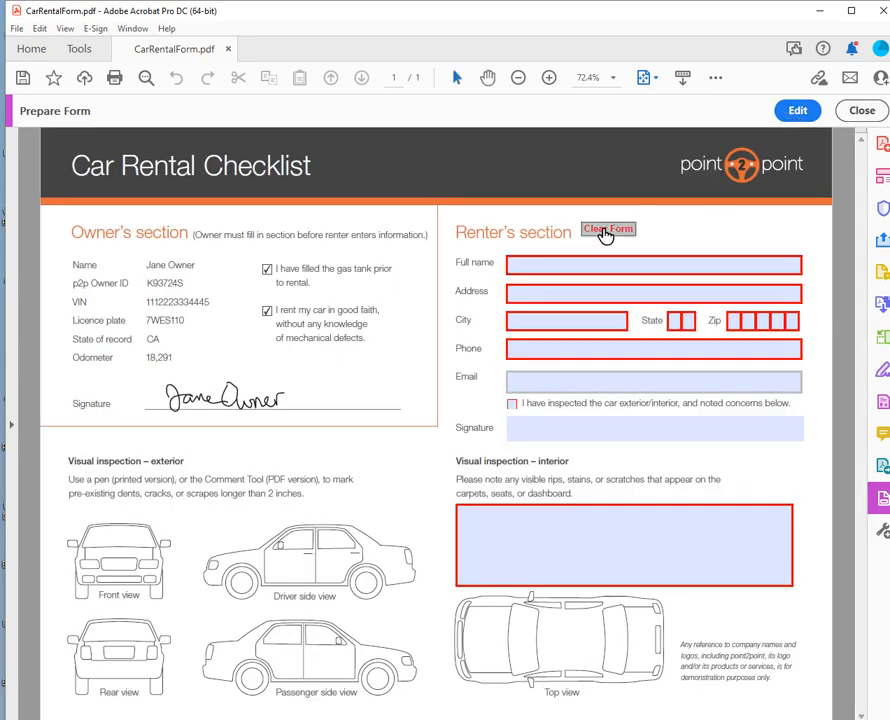
click(526, 264)
text(dfsd)
click(555, 297)
text(s)
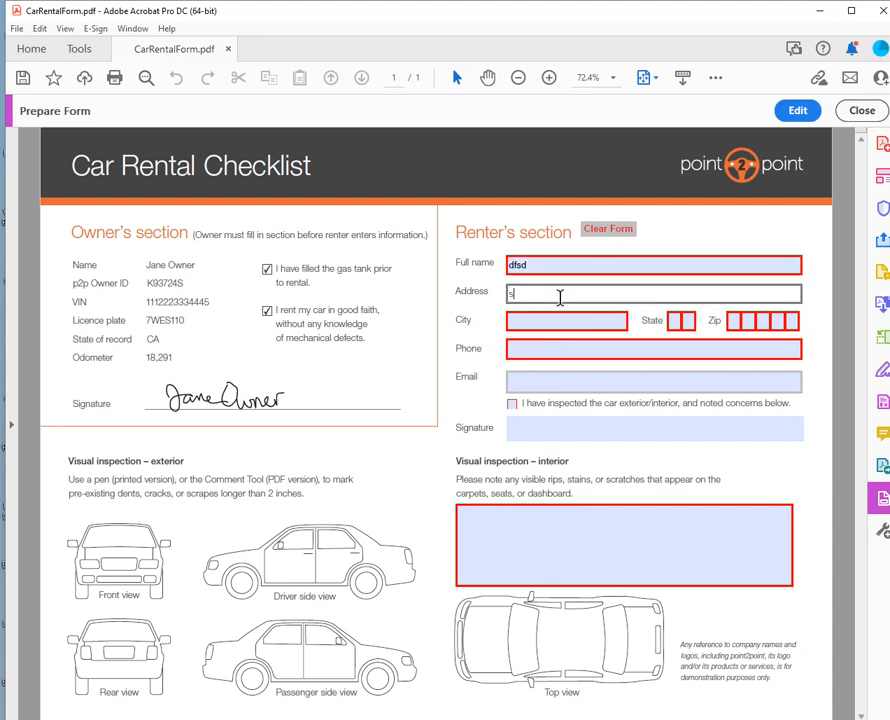
text(dfsd)
click(537, 320)
text(sdf)
Check the Phone field's autocomplete with '0', clear all fields, and resume editing.
click(548, 348)
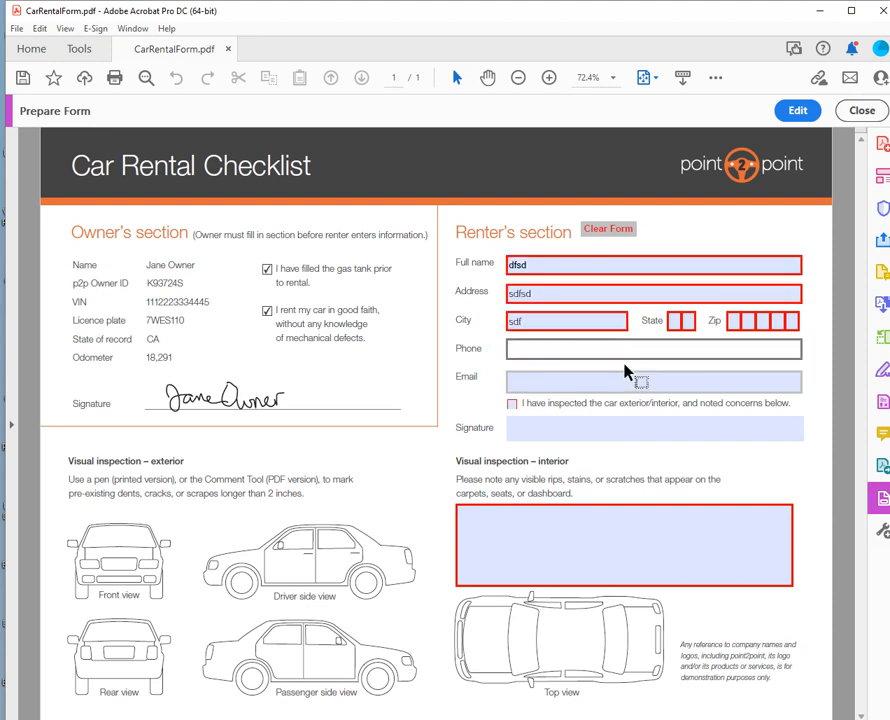
text(0)
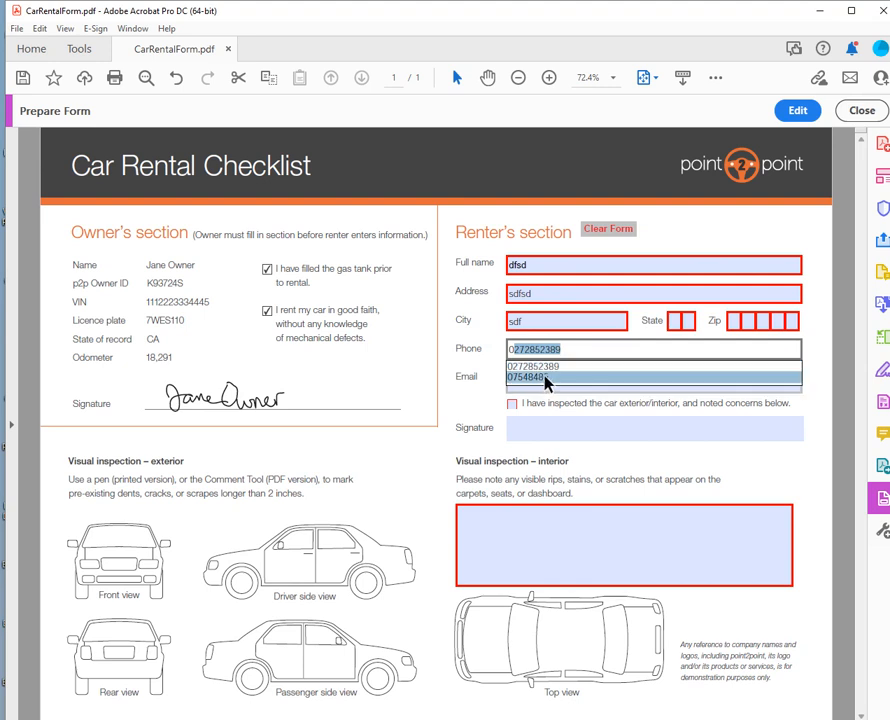
click(545, 377)
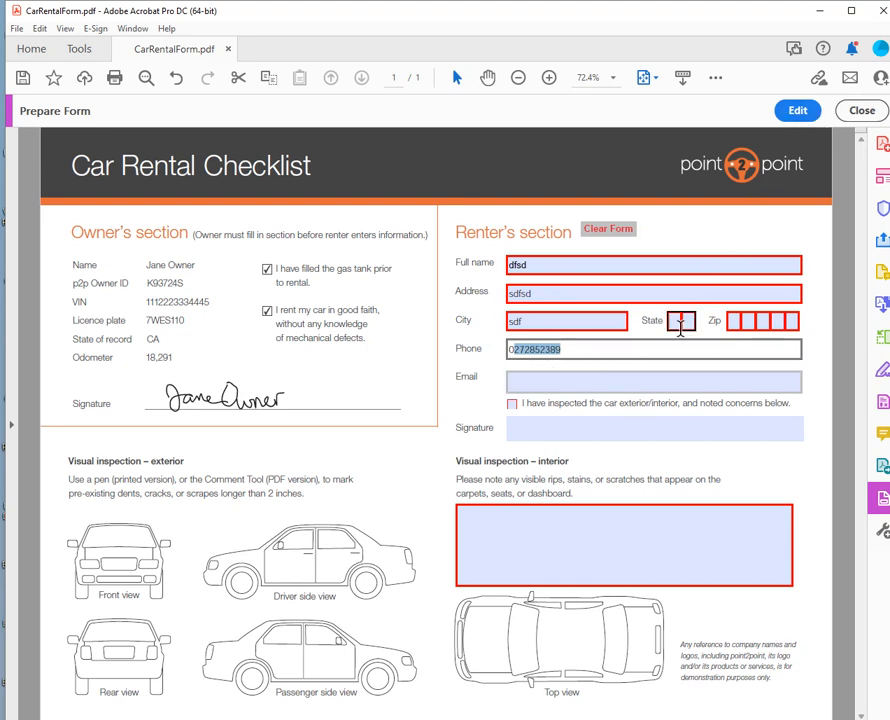
click(612, 237)
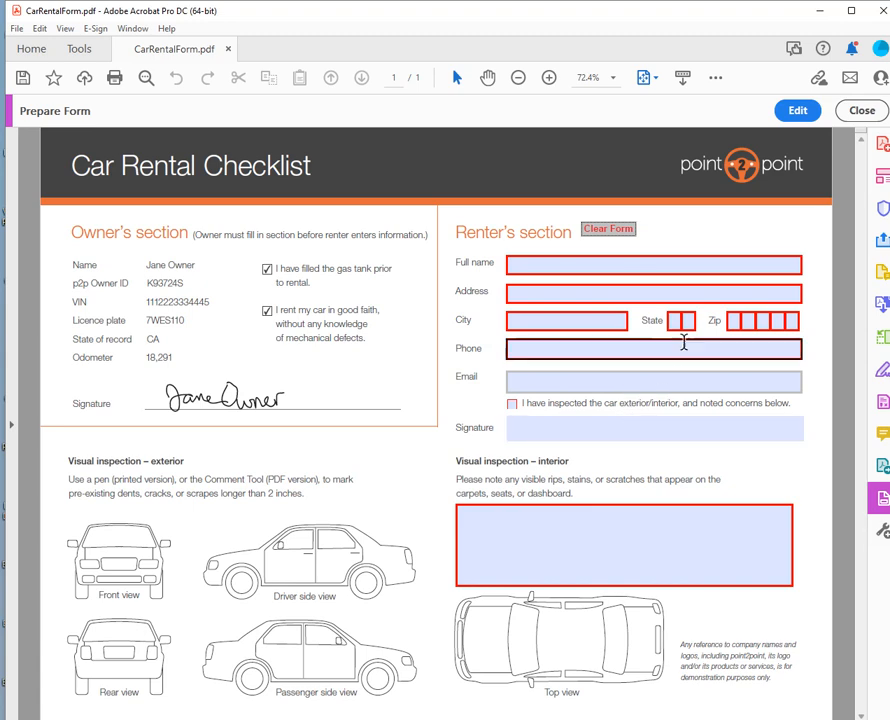
click(800, 111)
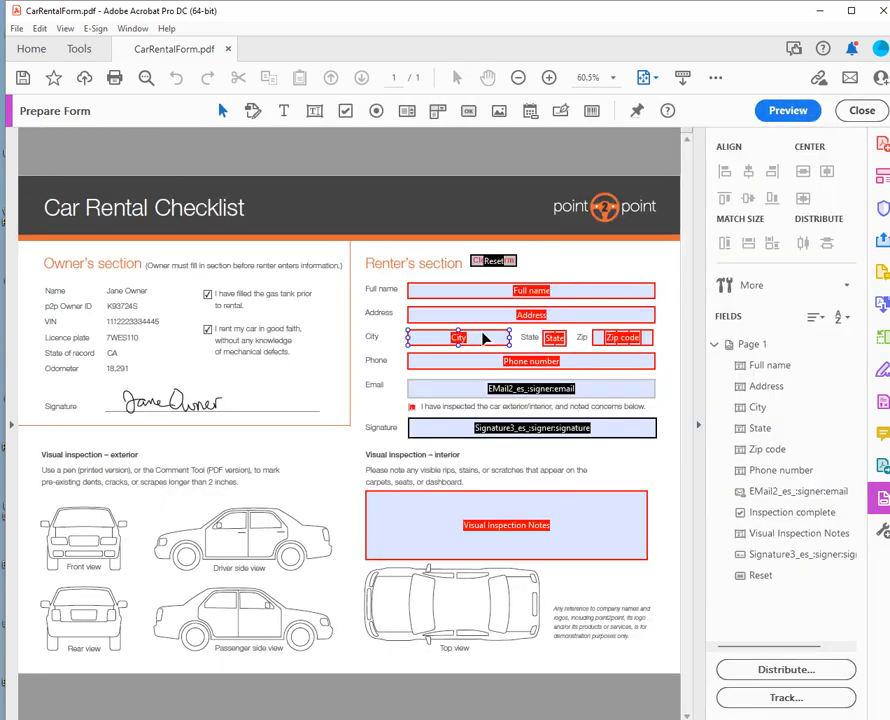
Review the Reset button's properties, then place a new button, Button6, beside it.
click(489, 262)
double_click(489, 262)
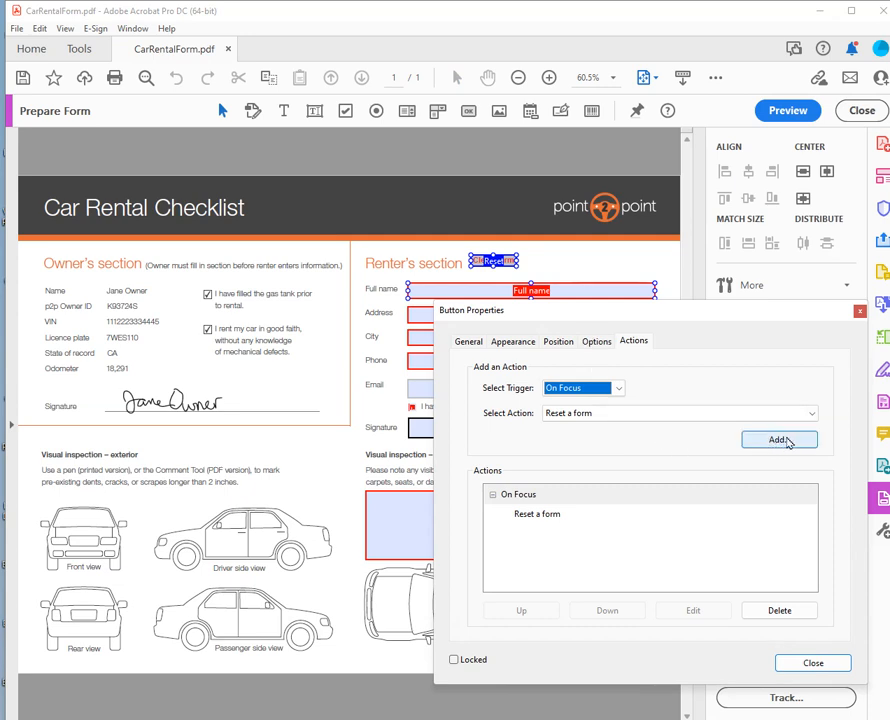
click(812, 663)
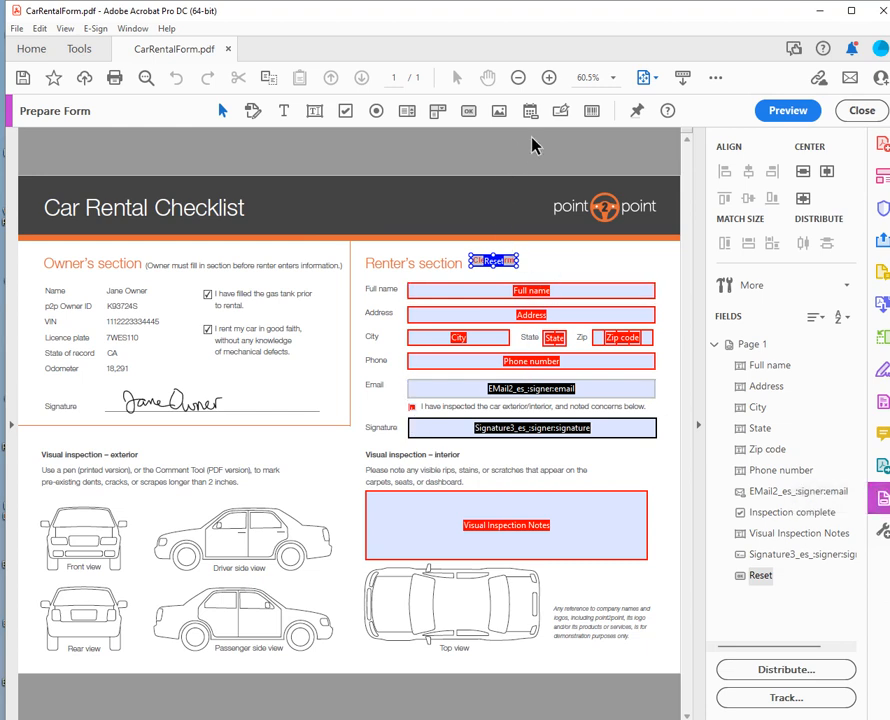
click(468, 111)
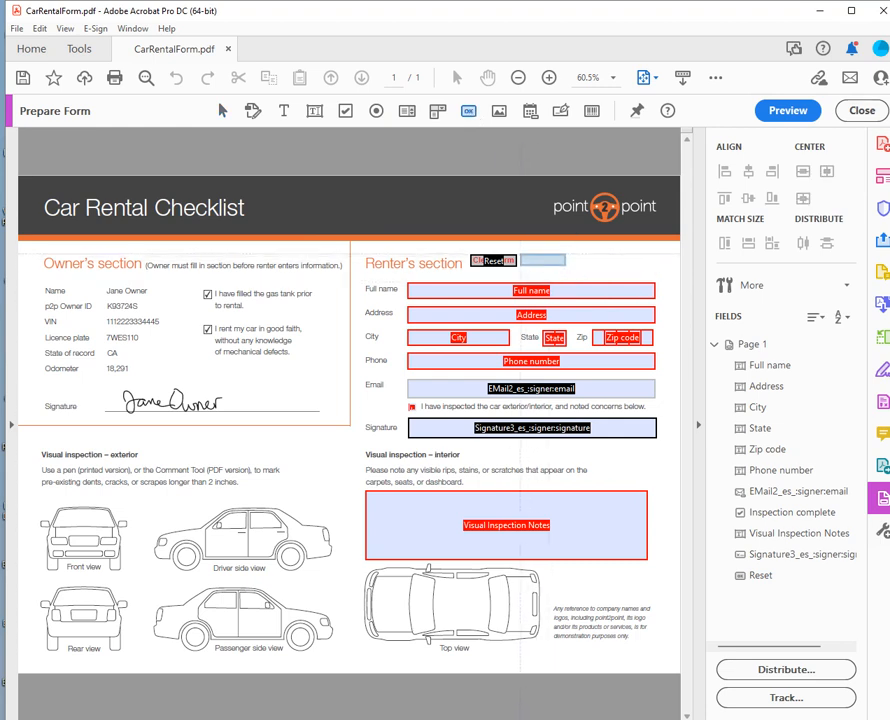
click(543, 260)
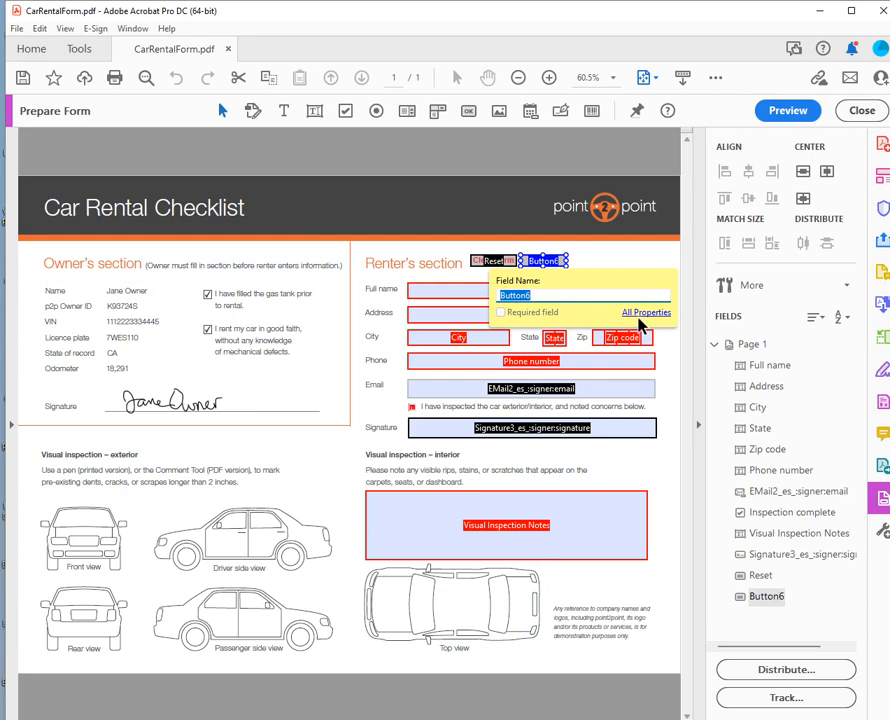
Name Button6 'Submit' with the tooltip 'Submit Form Data' in its General properties.
click(642, 313)
click(467, 342)
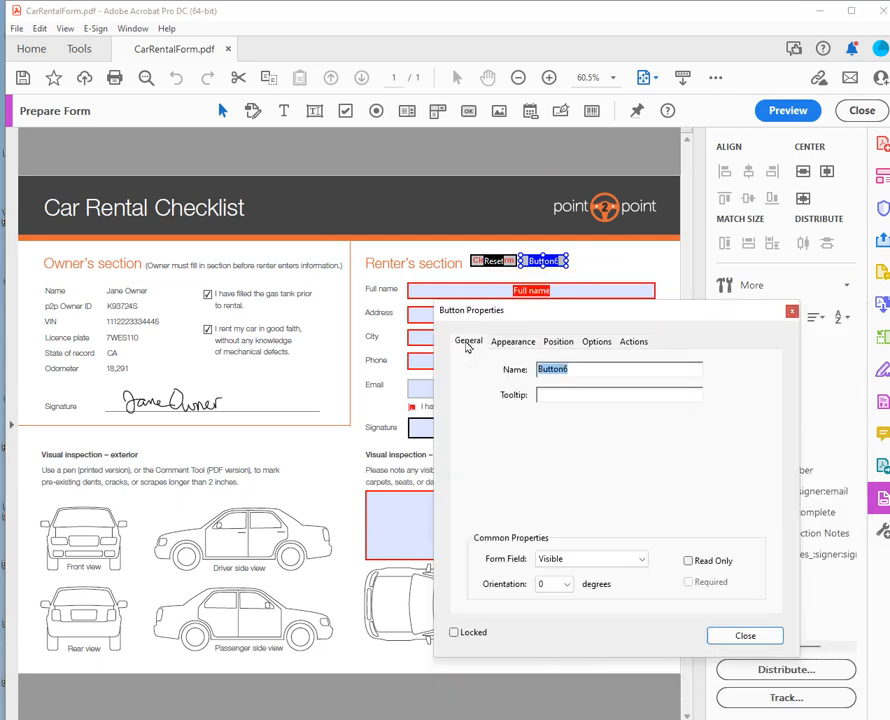
text(Submit)
key(Tab)
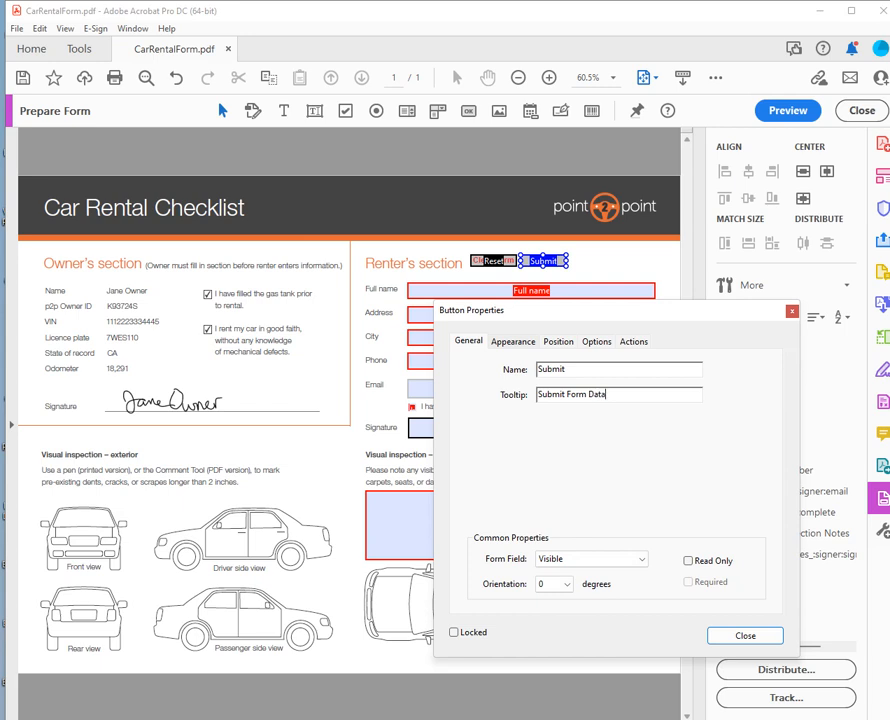
Set the Submit button's text to red Arial Bold at size 12.
click(518, 346)
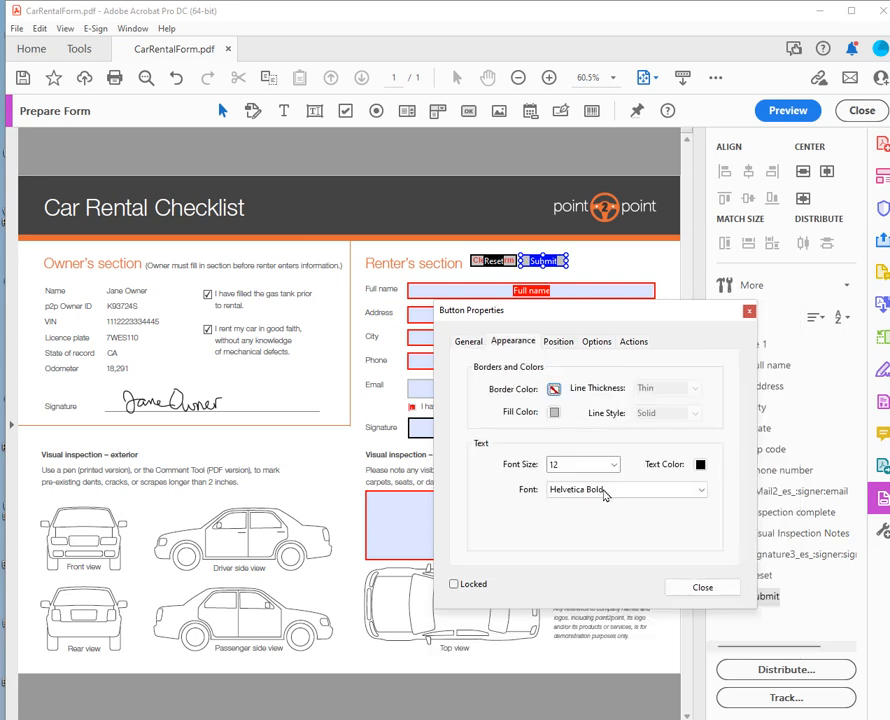
click(615, 465)
click(615, 465)
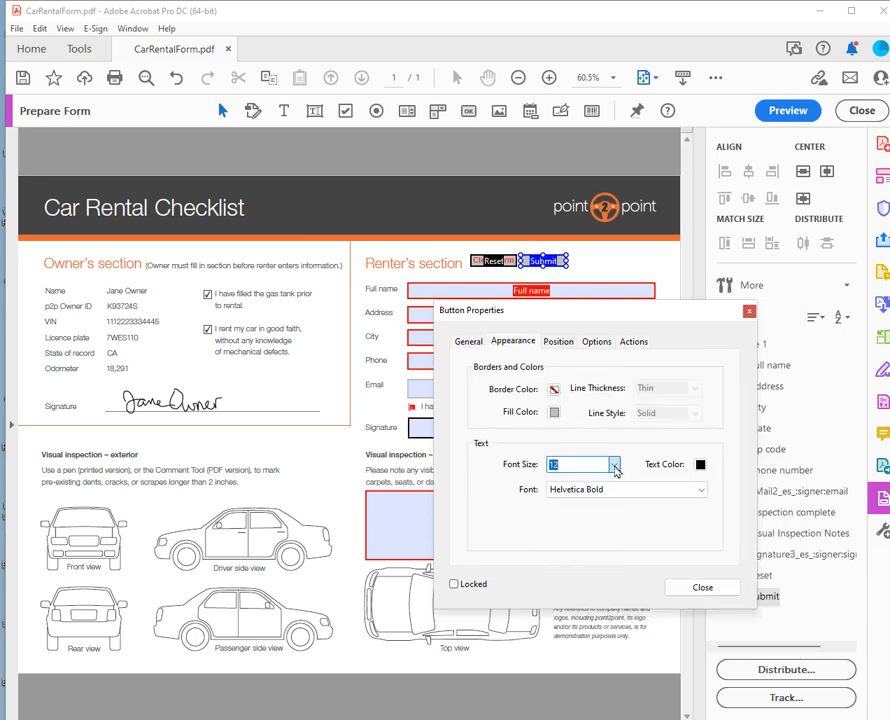
click(612, 490)
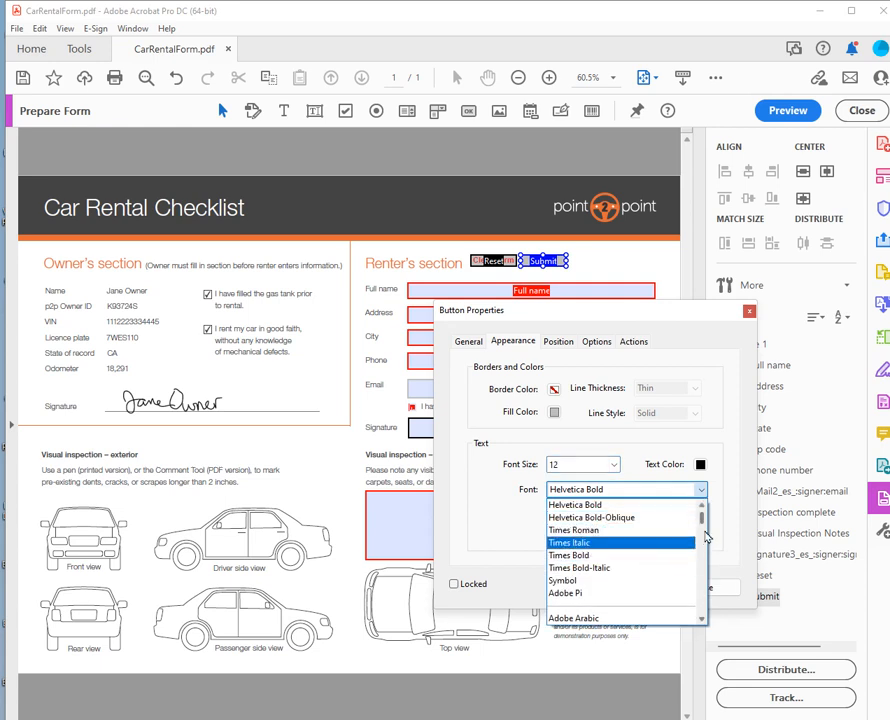
drag(703, 523, 703, 540)
click(666, 532)
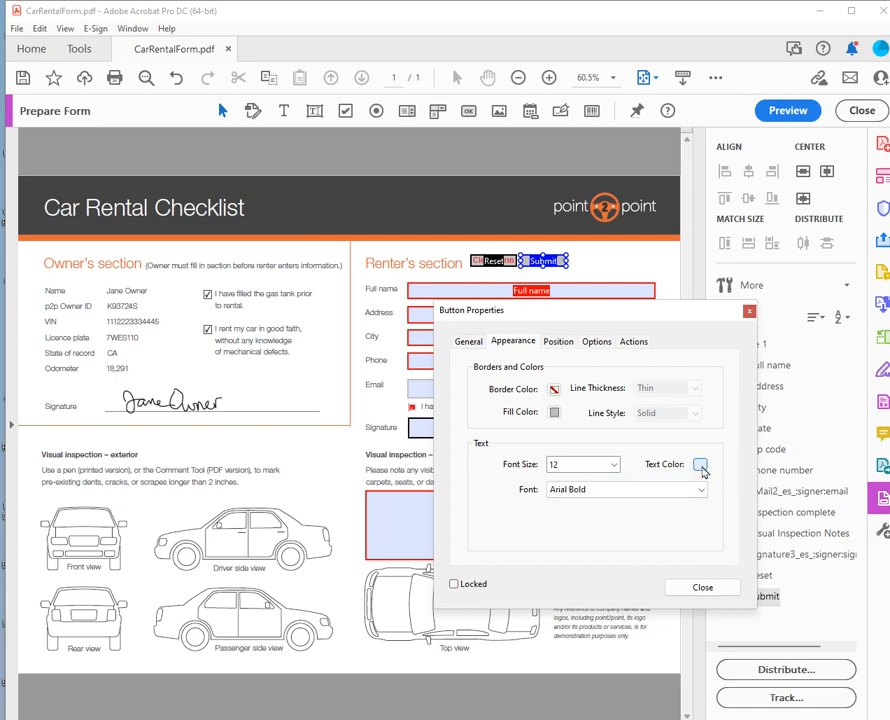
click(700, 464)
click(723, 491)
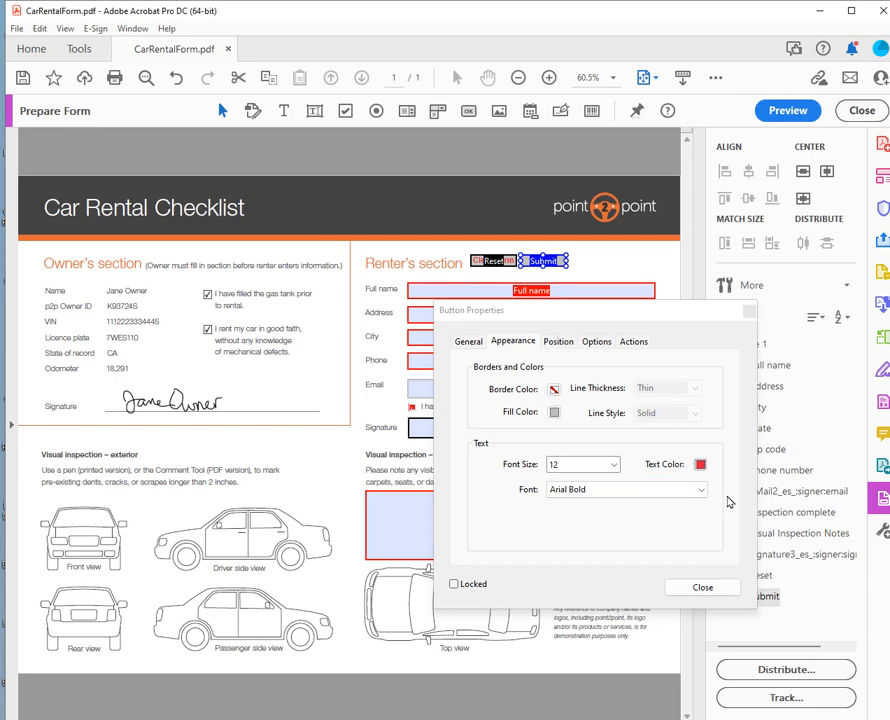
Give the Submit button the label 'Submit Form'.
click(596, 341)
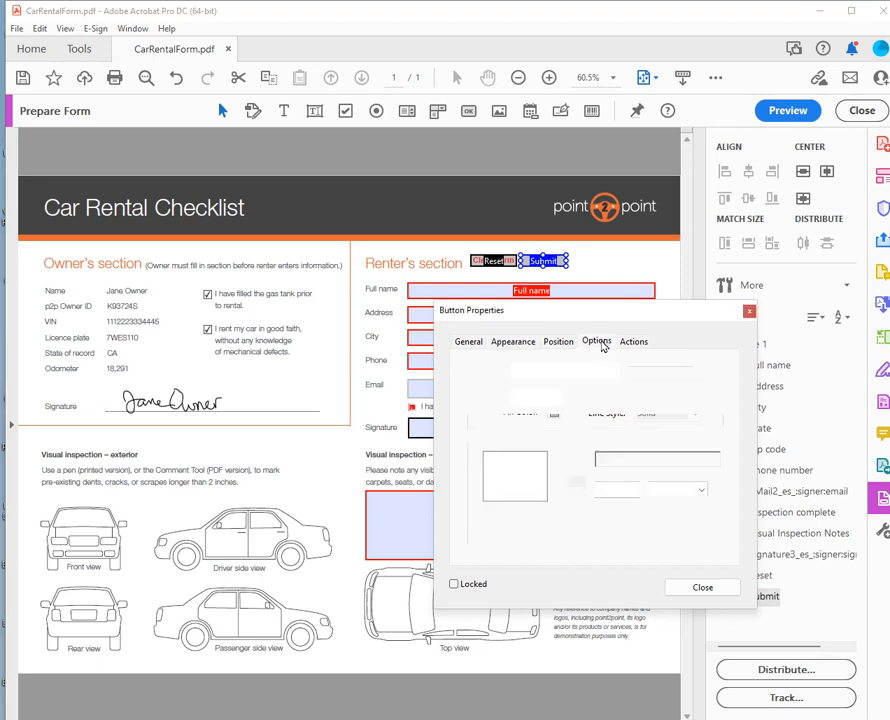
click(619, 459)
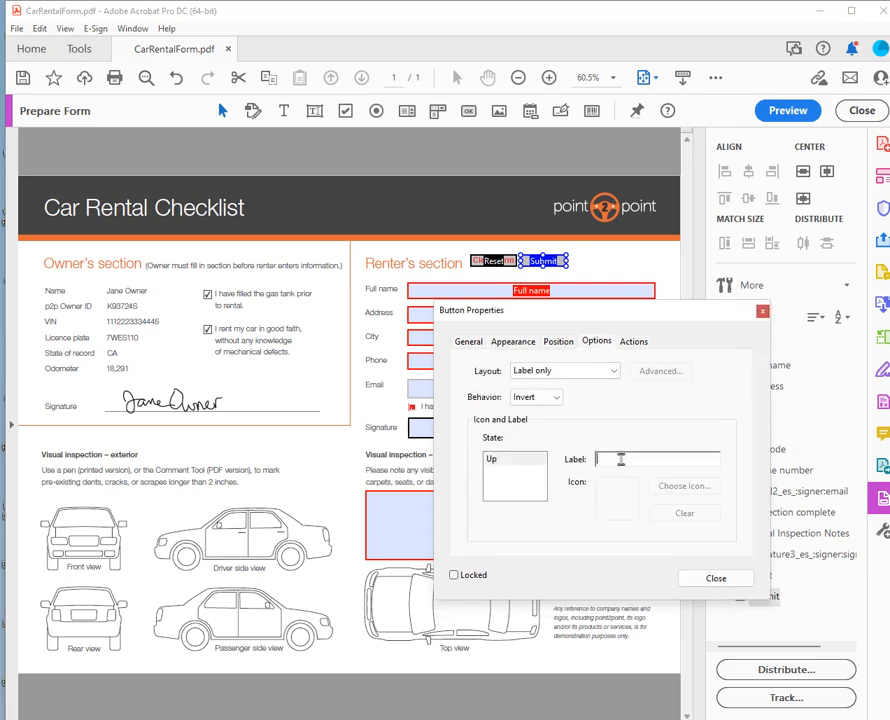
text(Submit Form)
Add a 'Submit a form' action to the Submit button to open its submission settings.
click(634, 342)
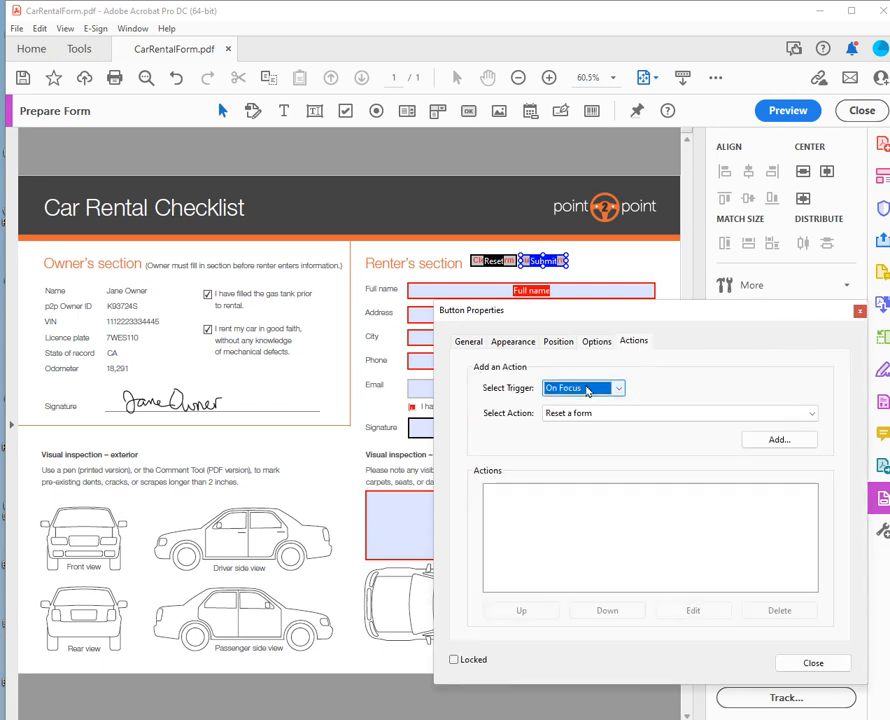
click(600, 414)
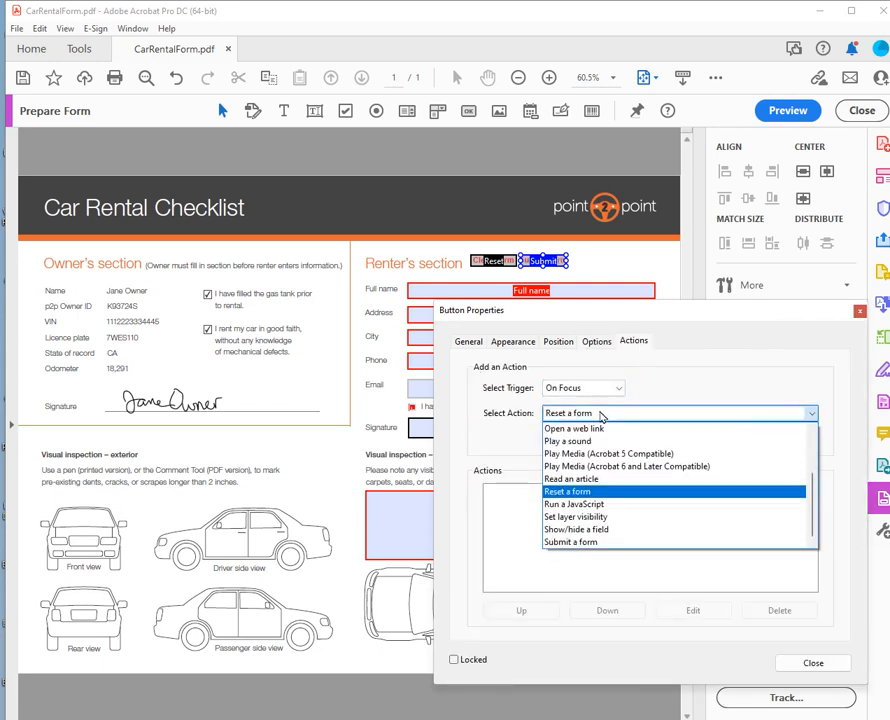
click(580, 542)
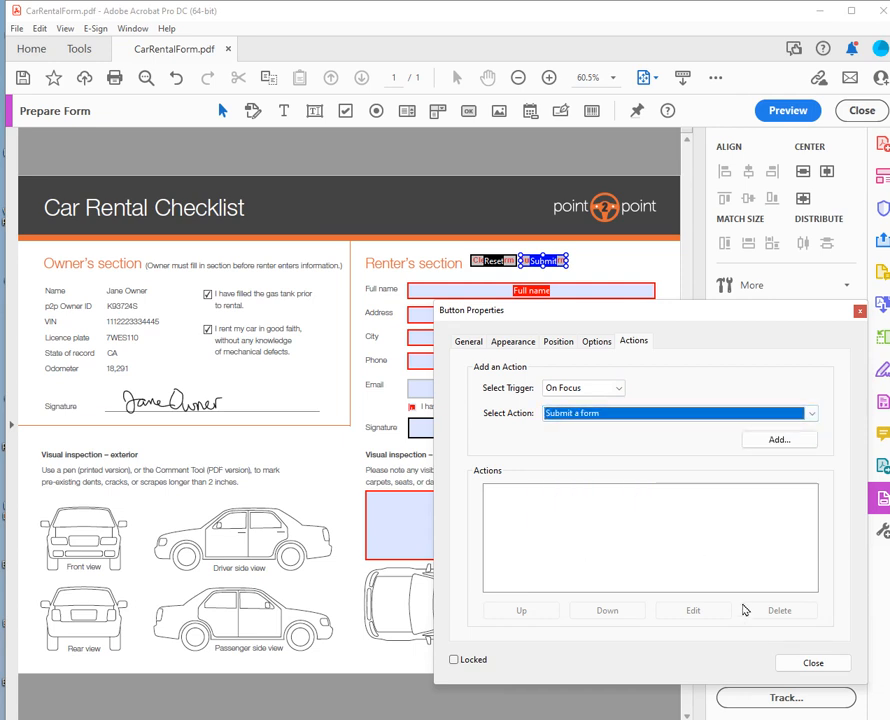
click(780, 441)
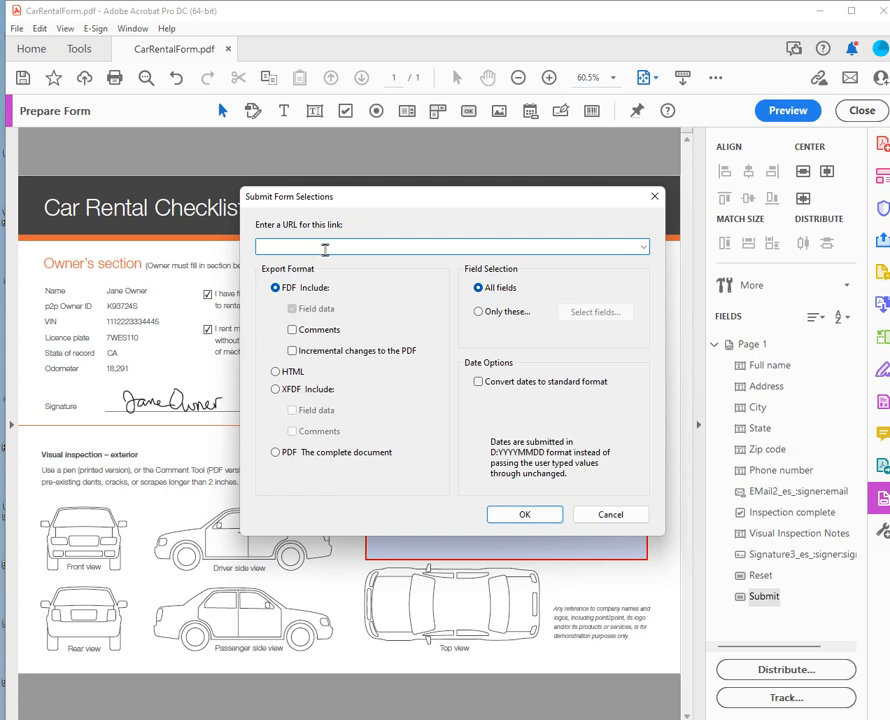
Set the submit action to e-mail the complete PDF document and confirm it.
text(ma)
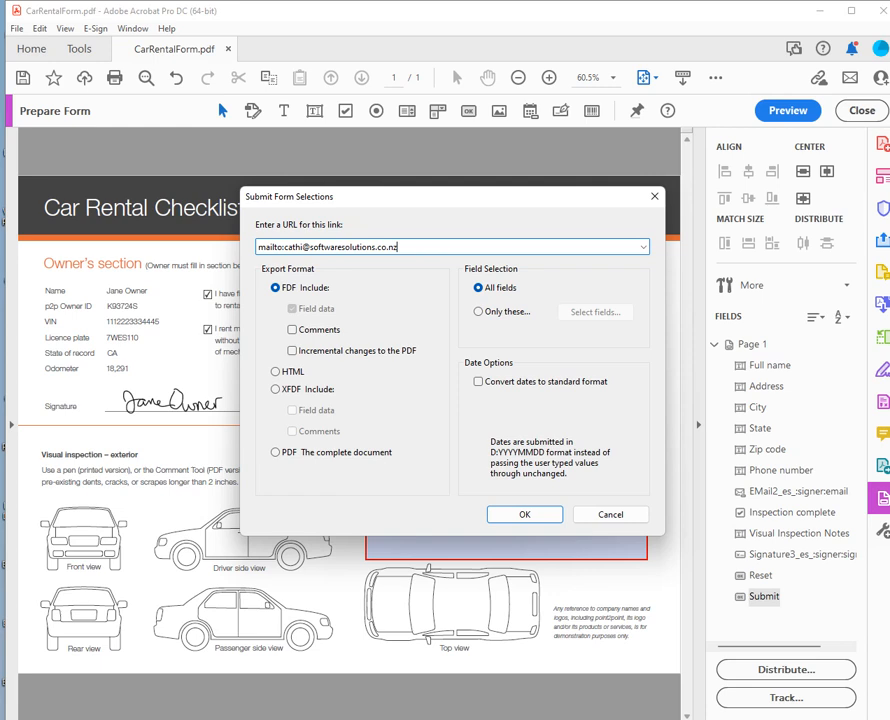
click(350, 456)
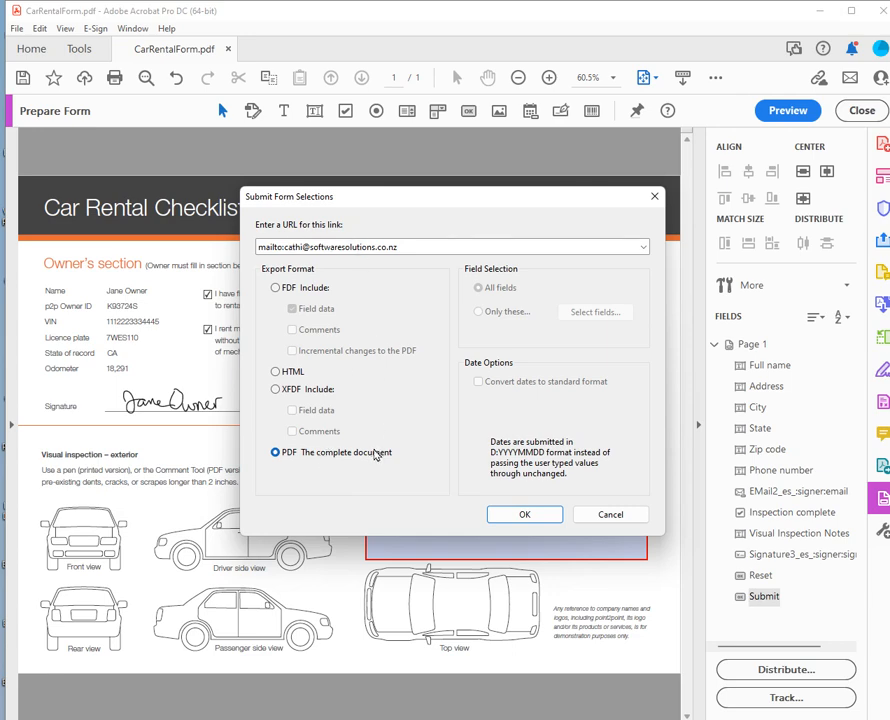
click(530, 516)
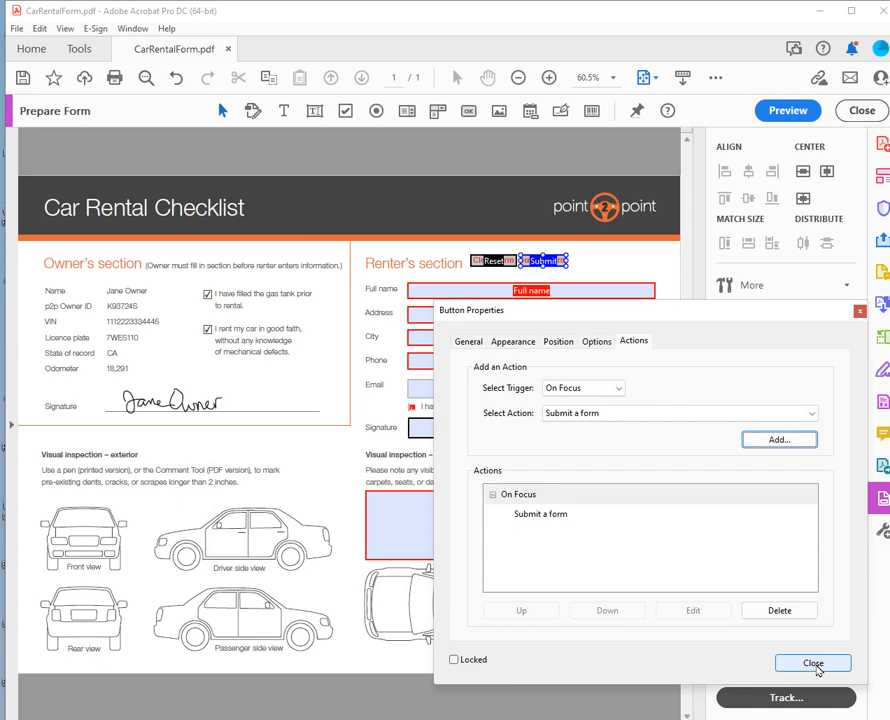
Widen the Submit button slightly beside Clear Form and preview the form.
click(814, 664)
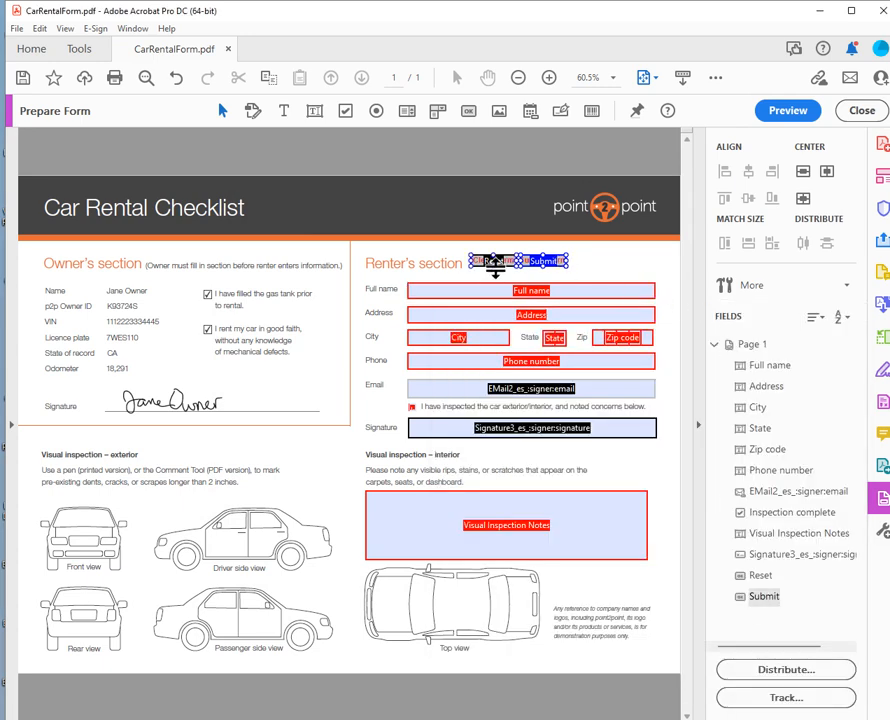
click(489, 261)
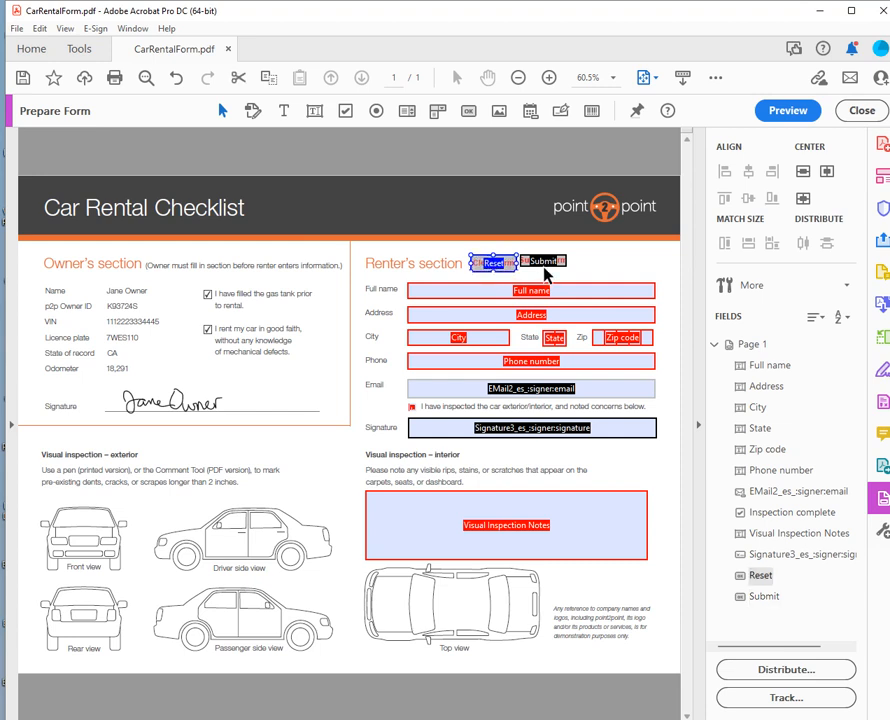
click(543, 263)
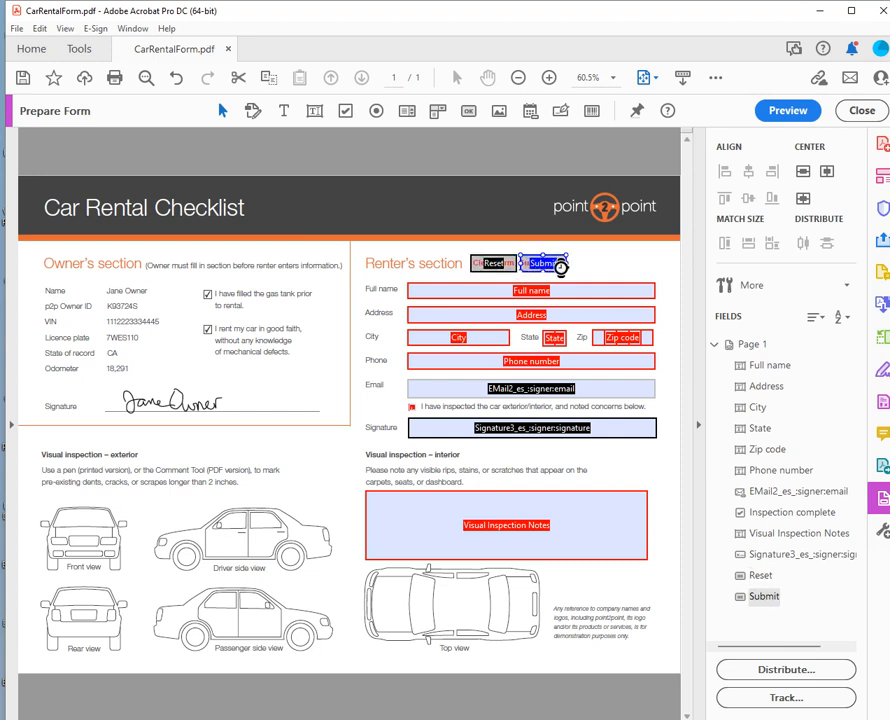
drag(565, 263, 580, 263)
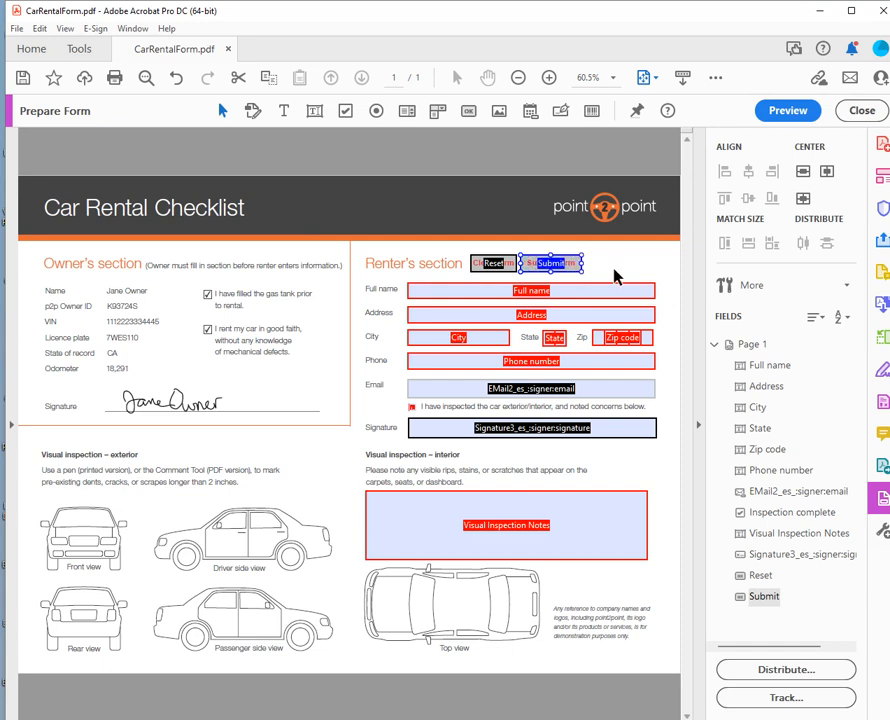
click(803, 113)
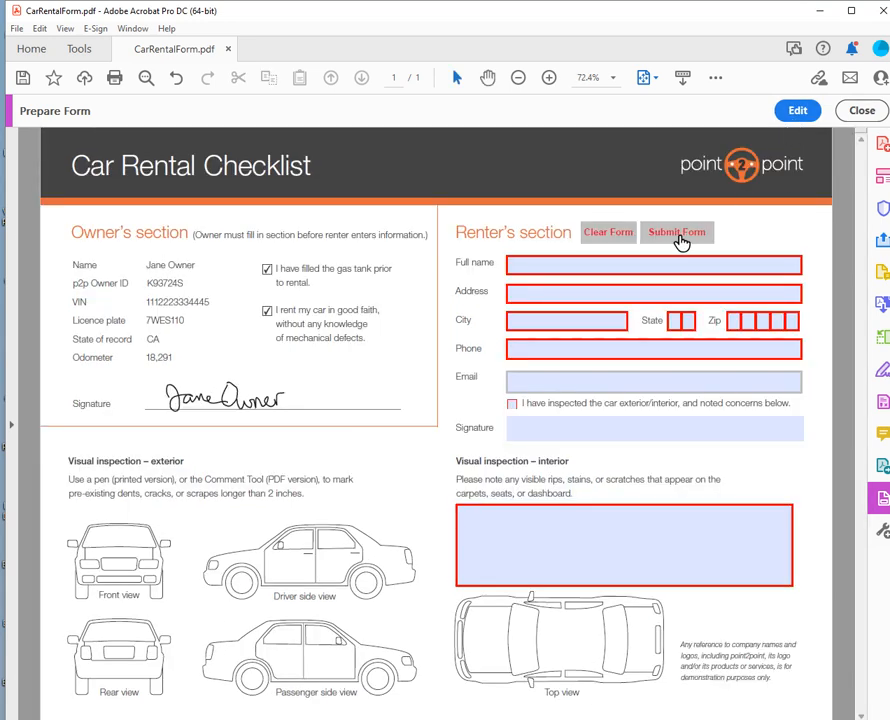
Fill in the renter's full name by accepting the auto-complete suggestion.
click(515, 264)
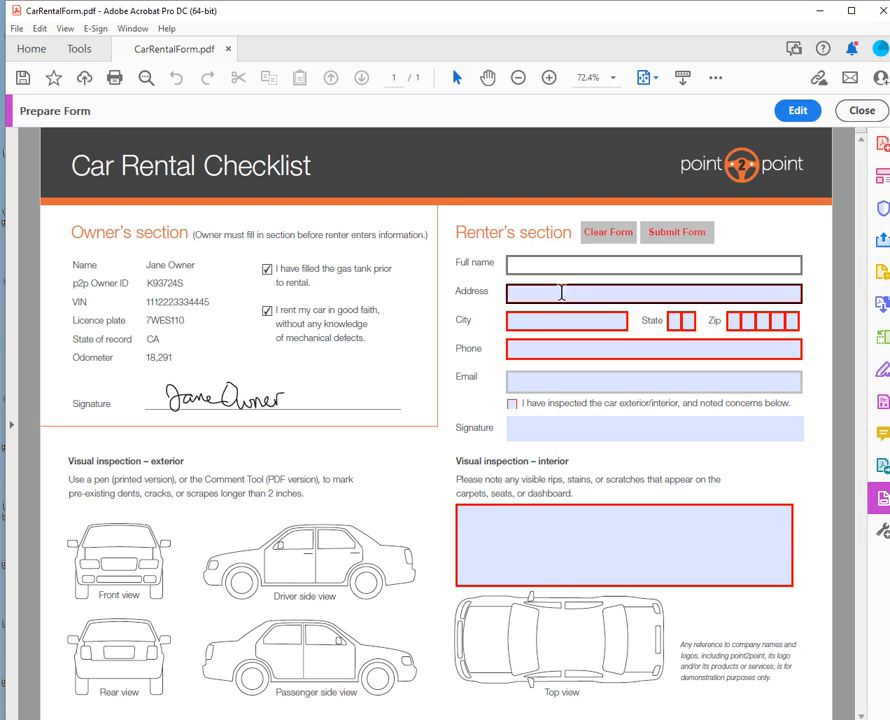
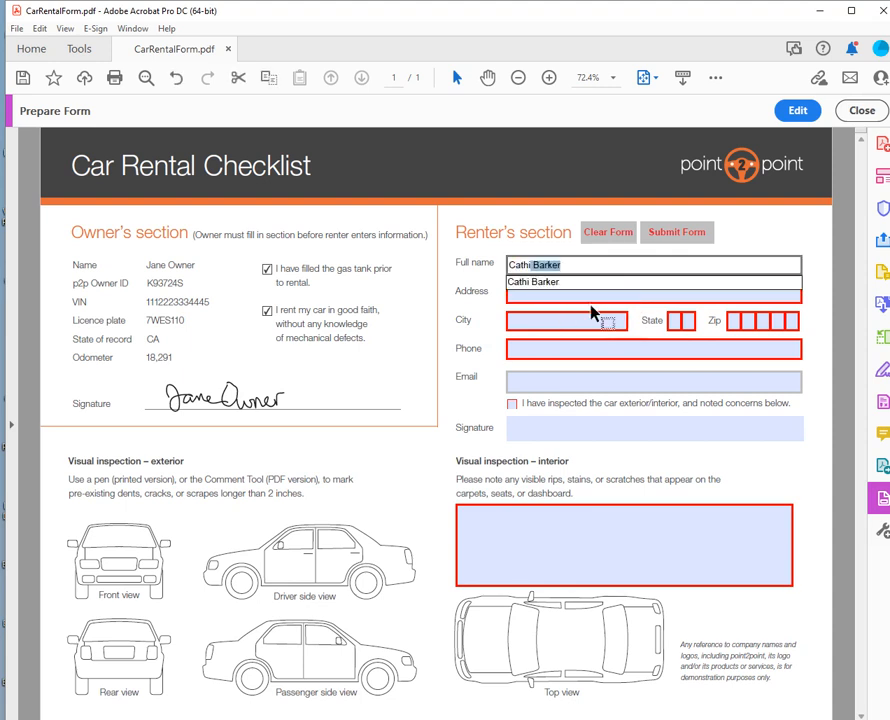
click(558, 284)
Complete Address and City from auto-complete suggestions, then submit the form.
click(541, 295)
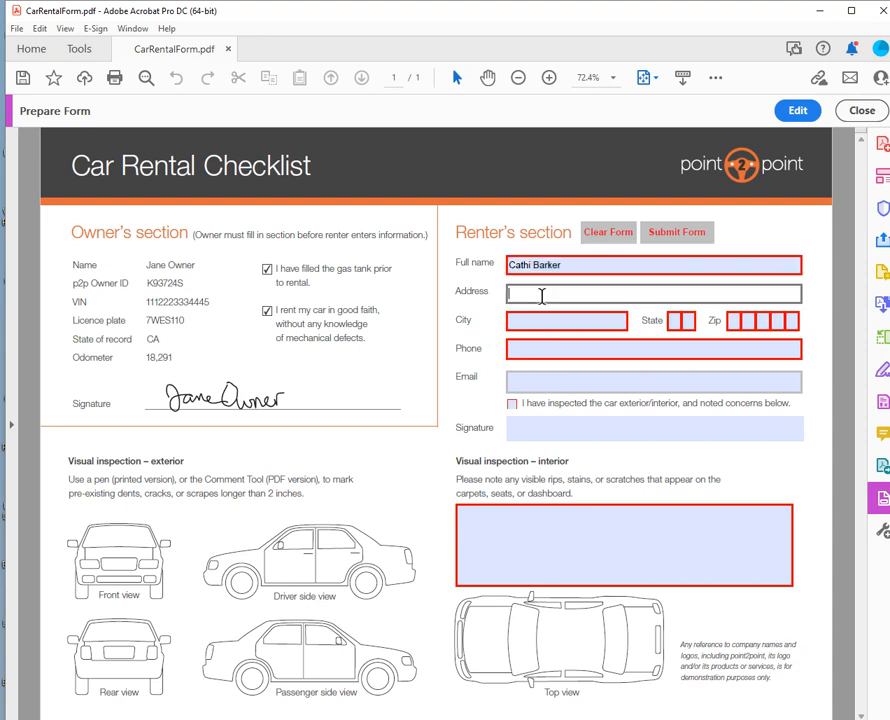
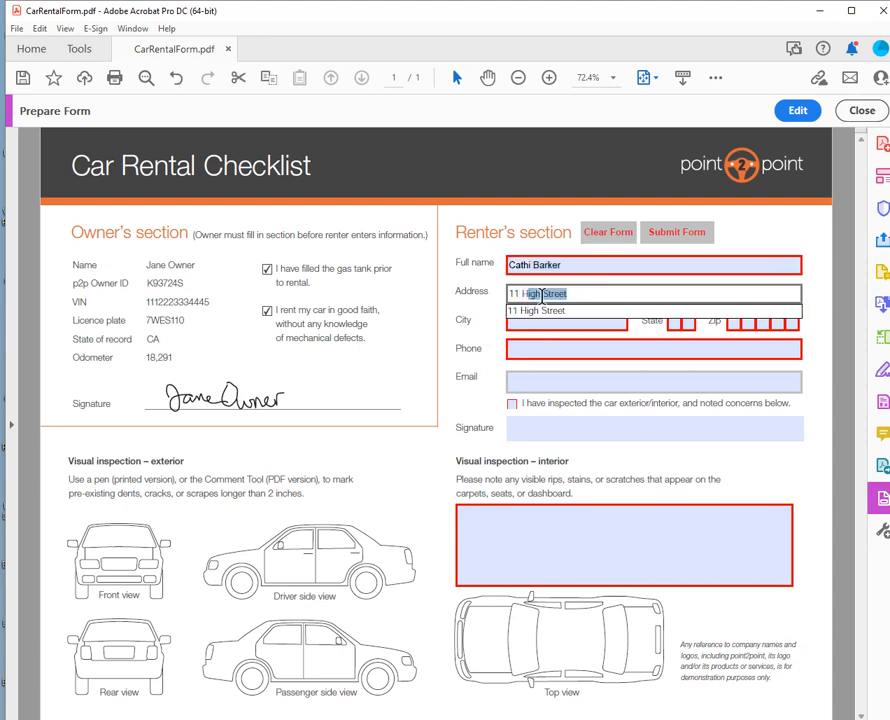
click(556, 311)
click(548, 320)
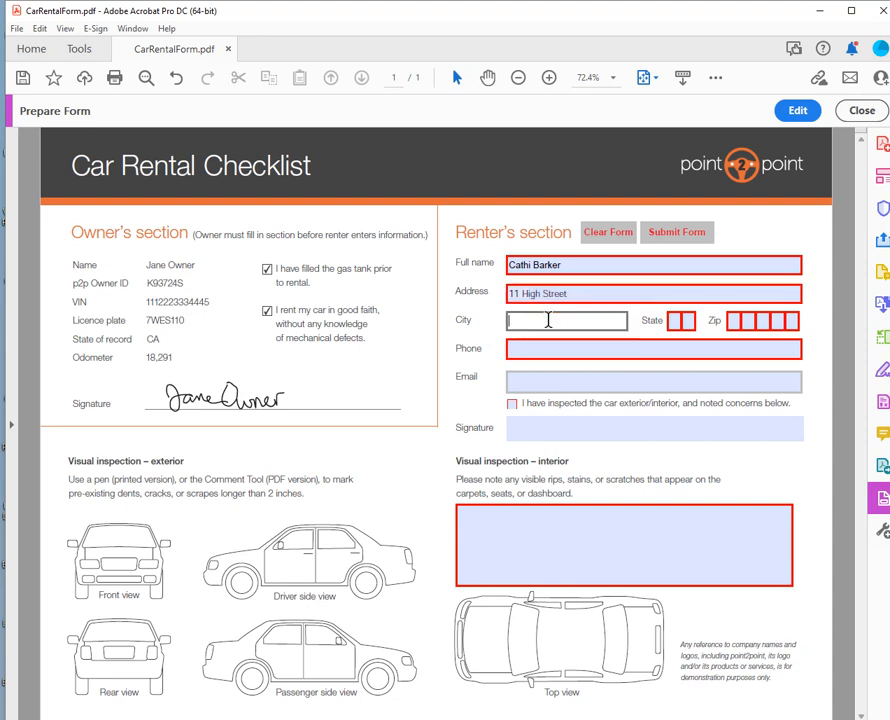
text(Tauranga)
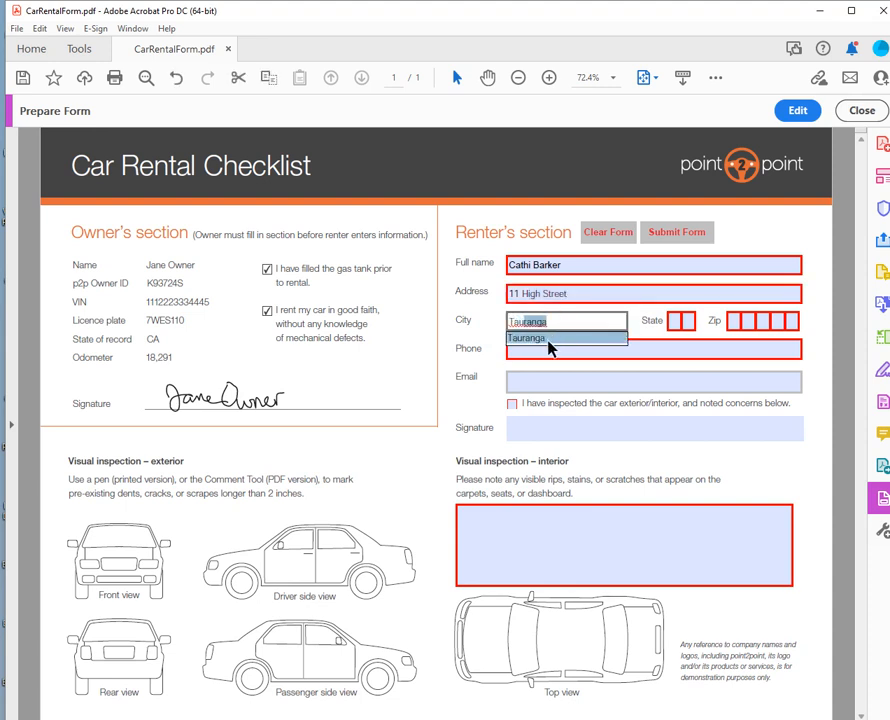
click(549, 338)
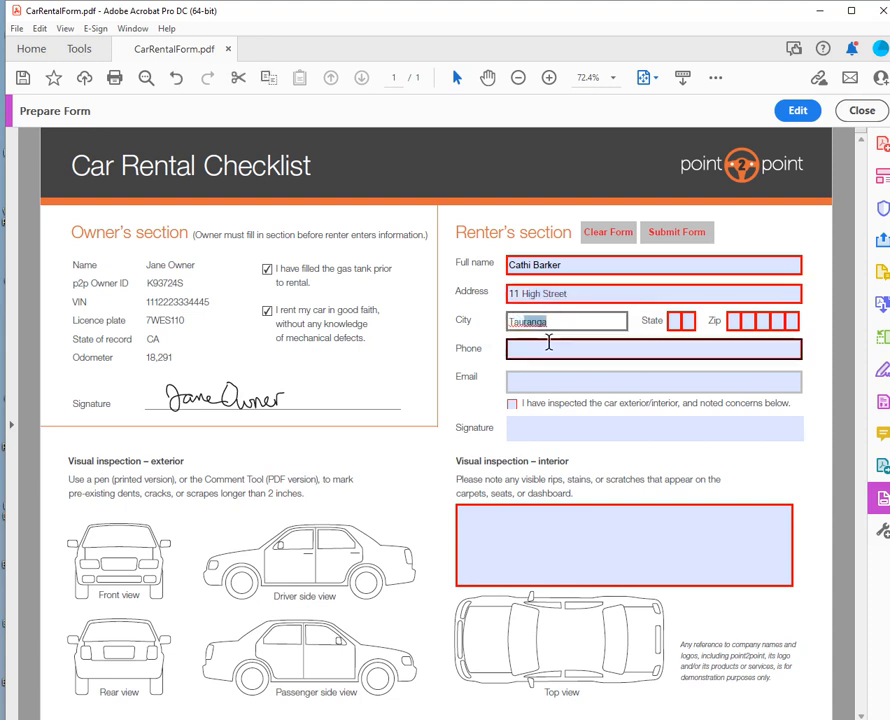
click(697, 236)
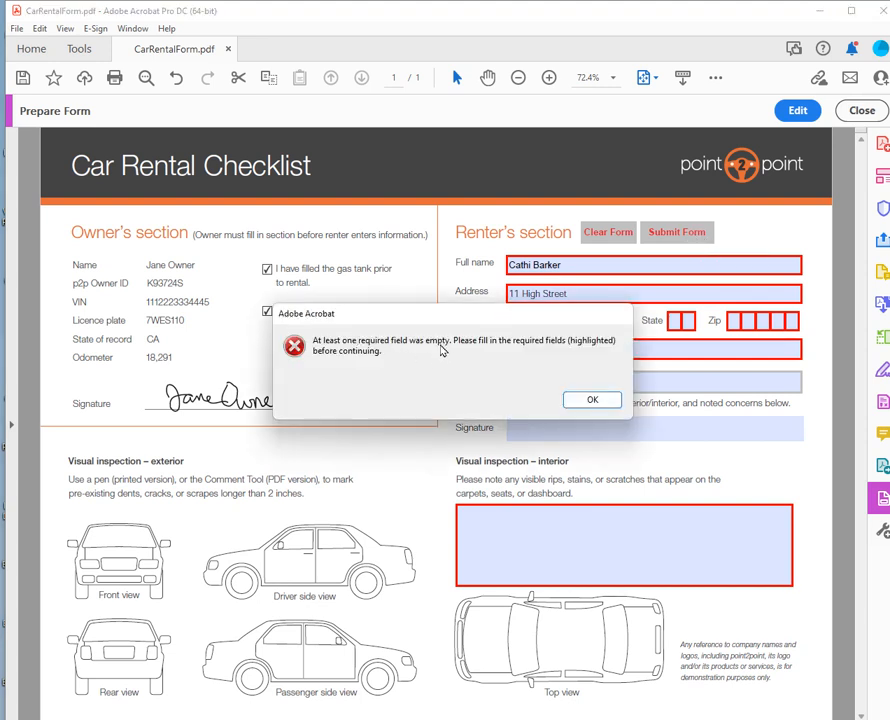
Dismiss the required-field warning, enter 10 in State, and go back to form editing.
click(592, 399)
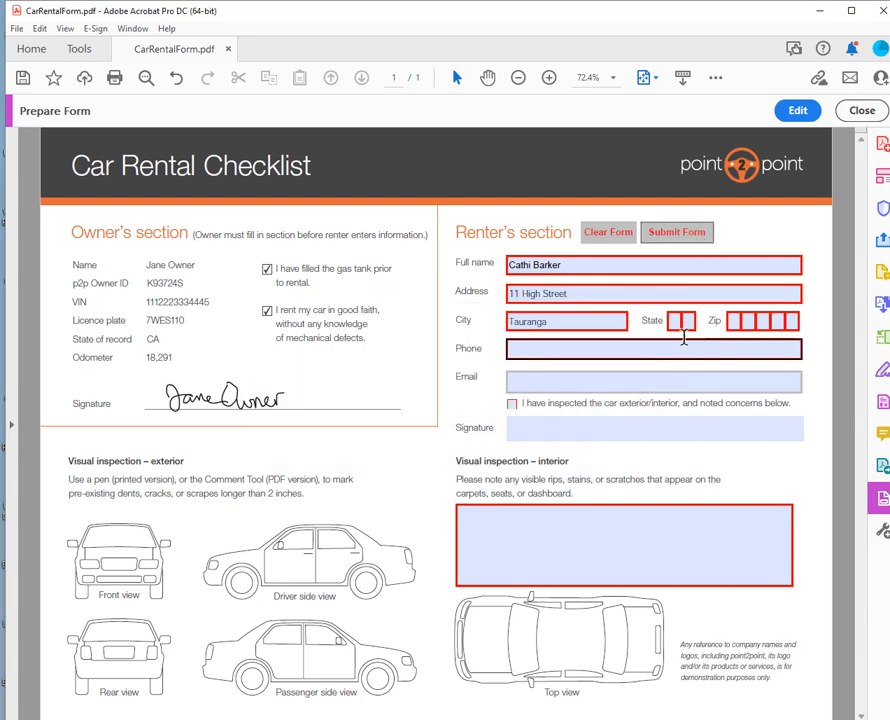
click(675, 321)
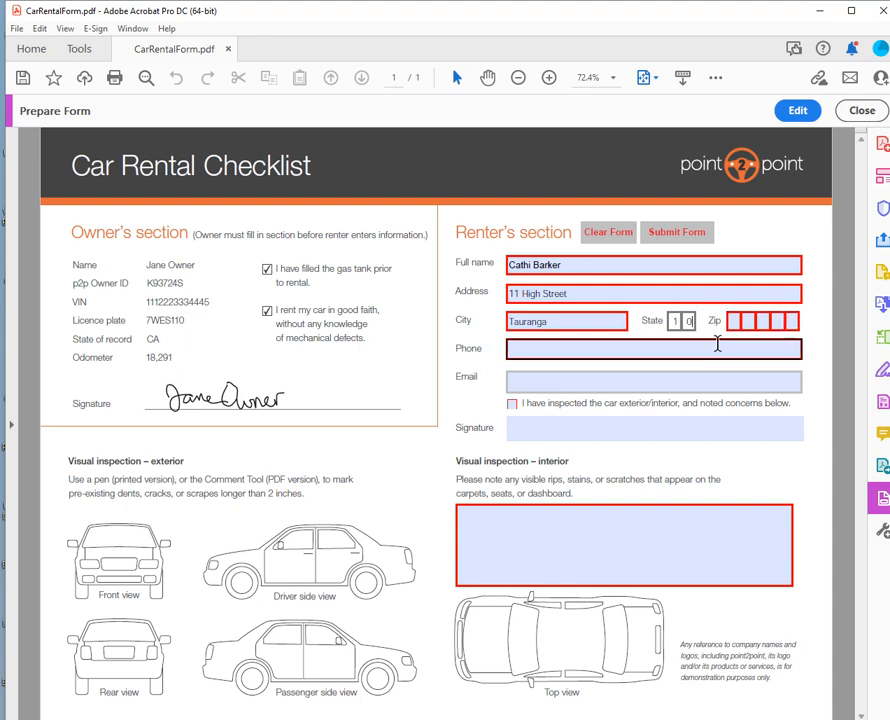
click(740, 322)
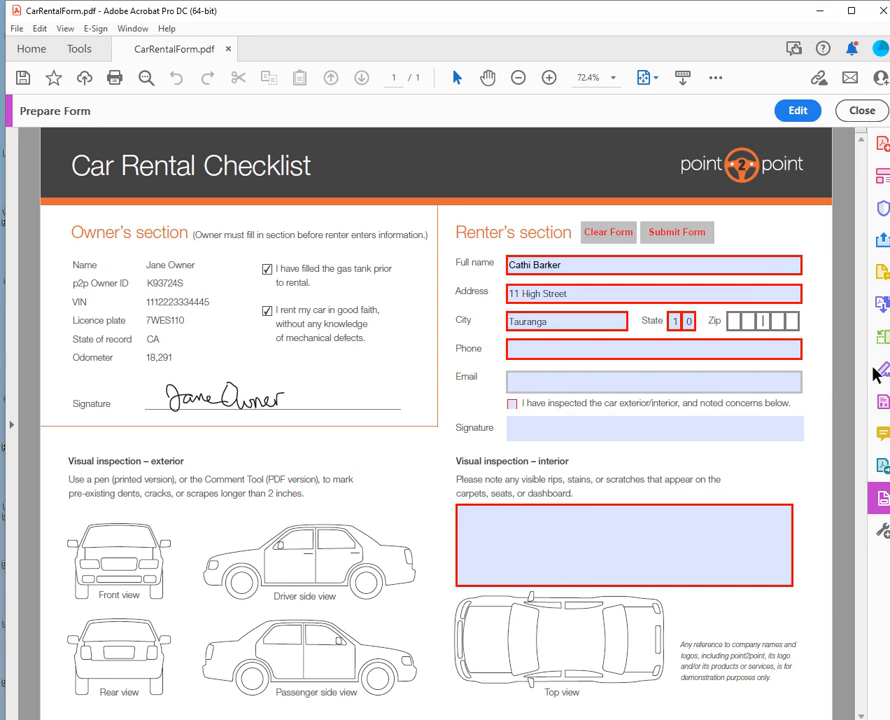
click(802, 112)
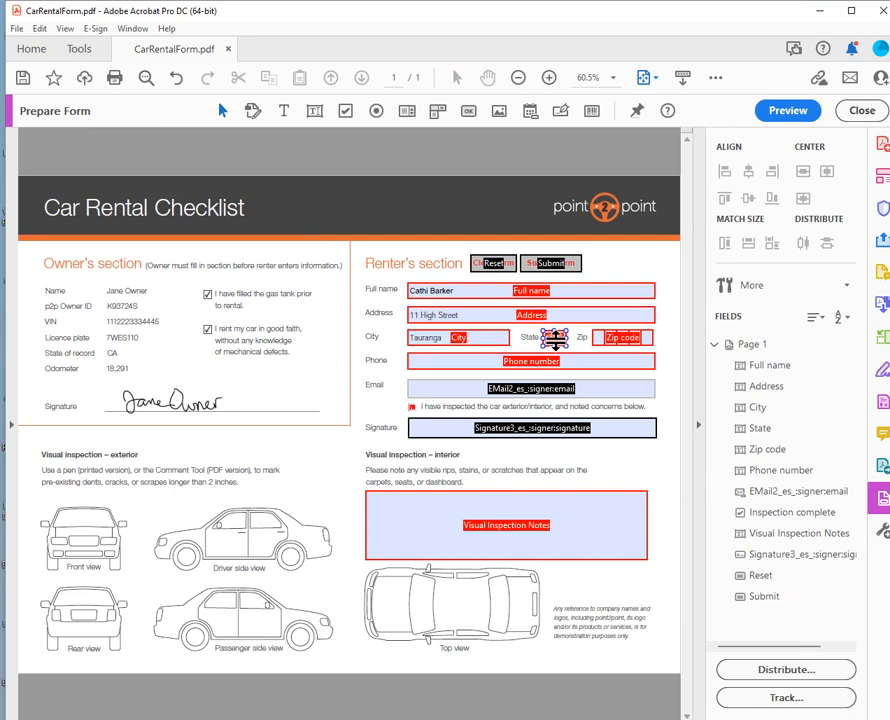
Make the State and Zip code fields no longer required.
double_click(553, 341)
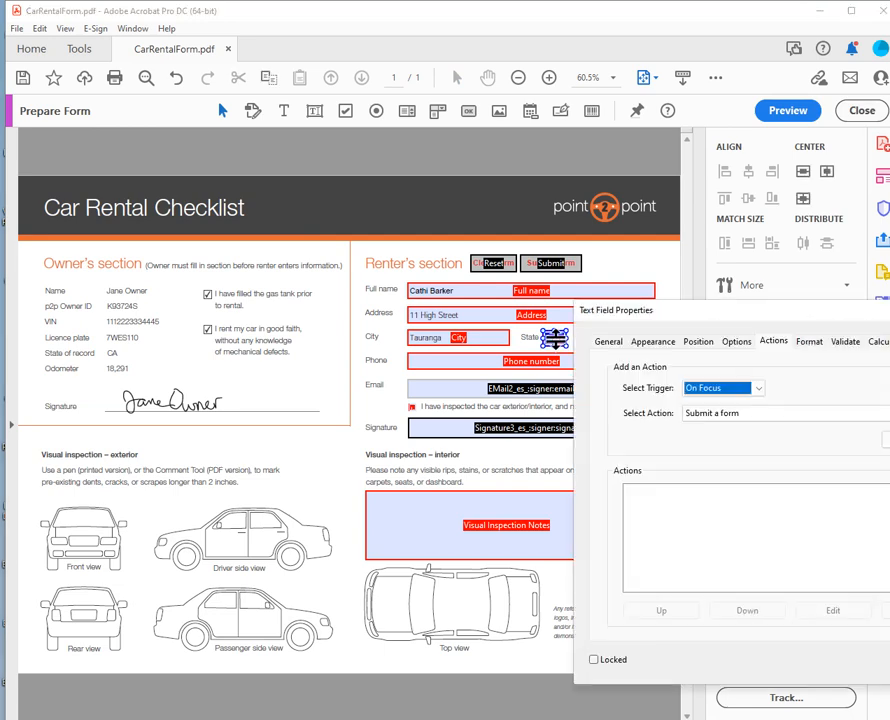
drag(790, 318, 517, 291)
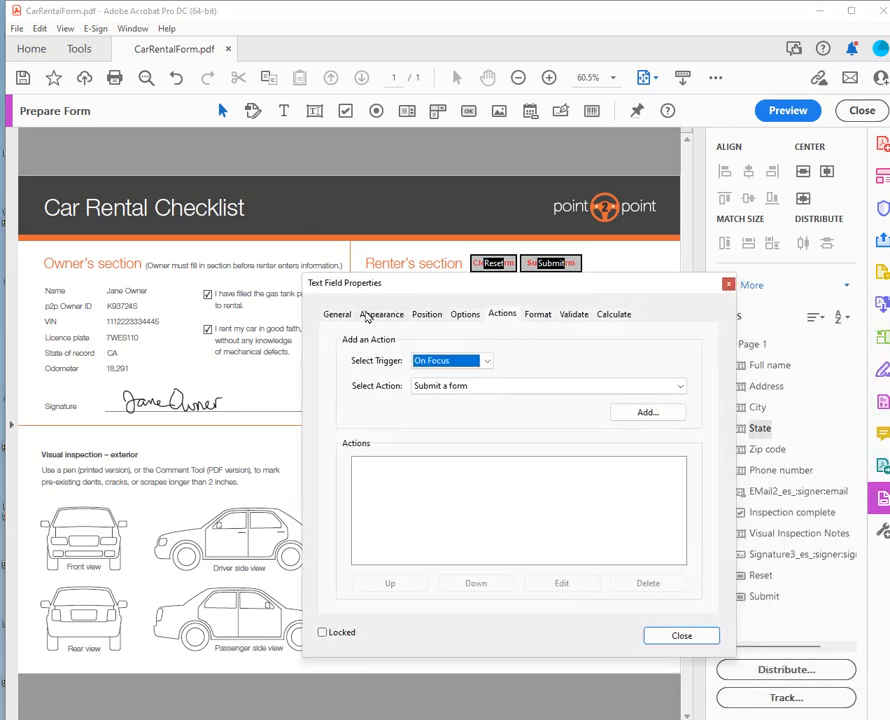
click(338, 314)
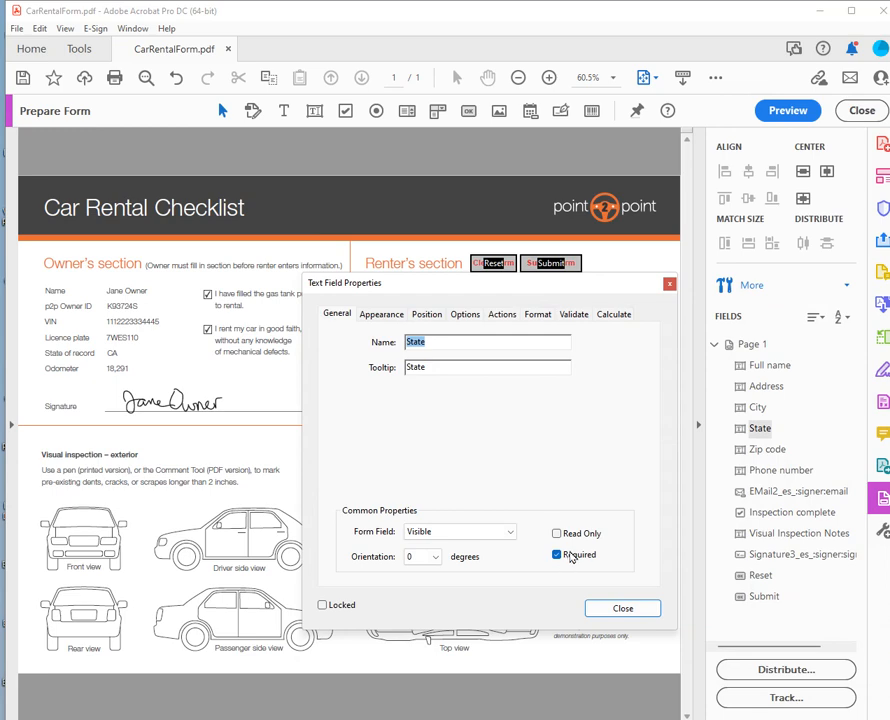
click(570, 557)
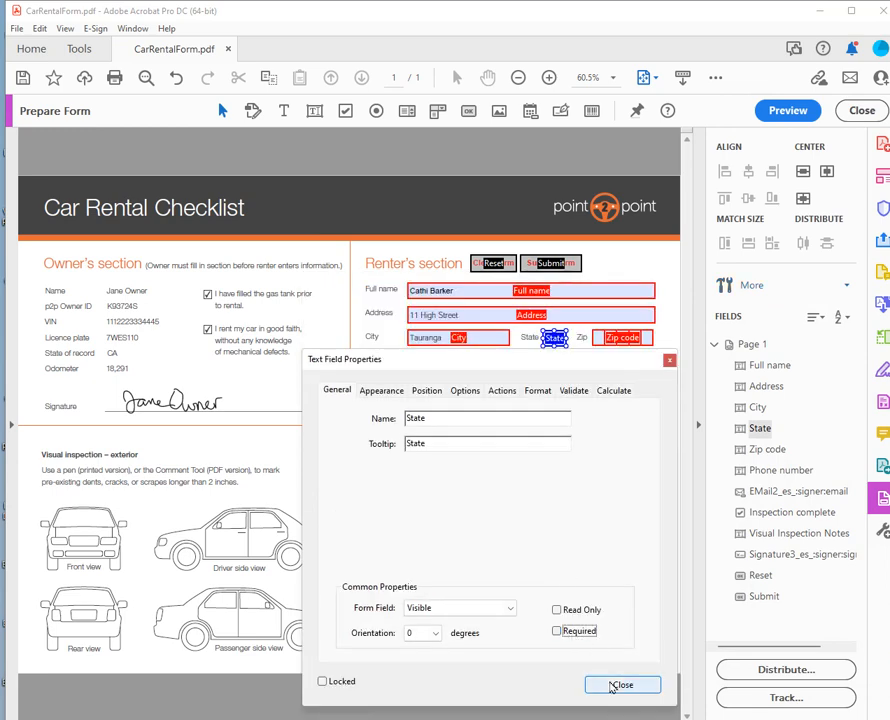
click(617, 685)
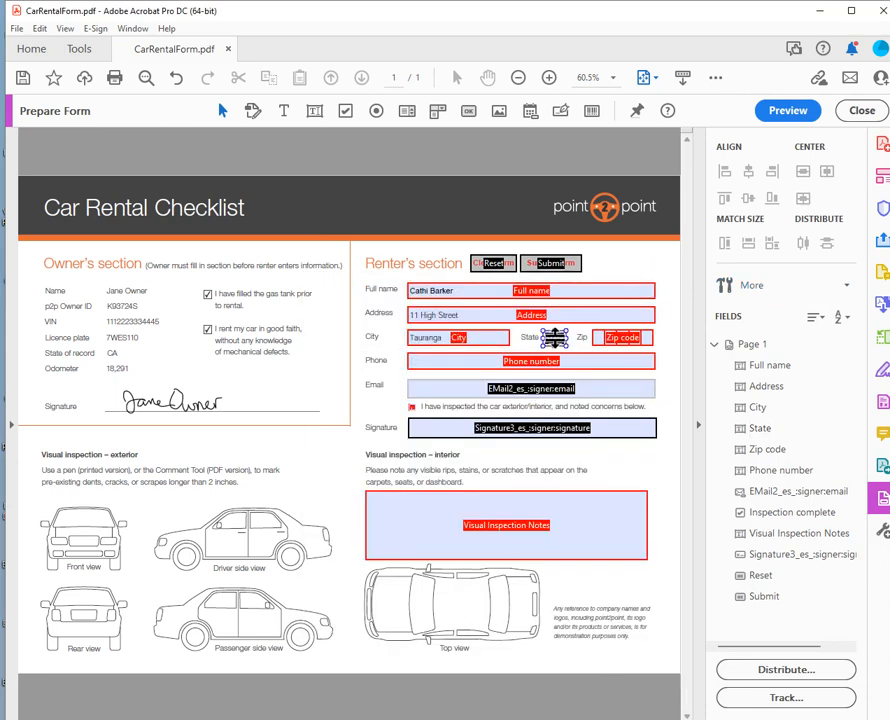
double_click(623, 337)
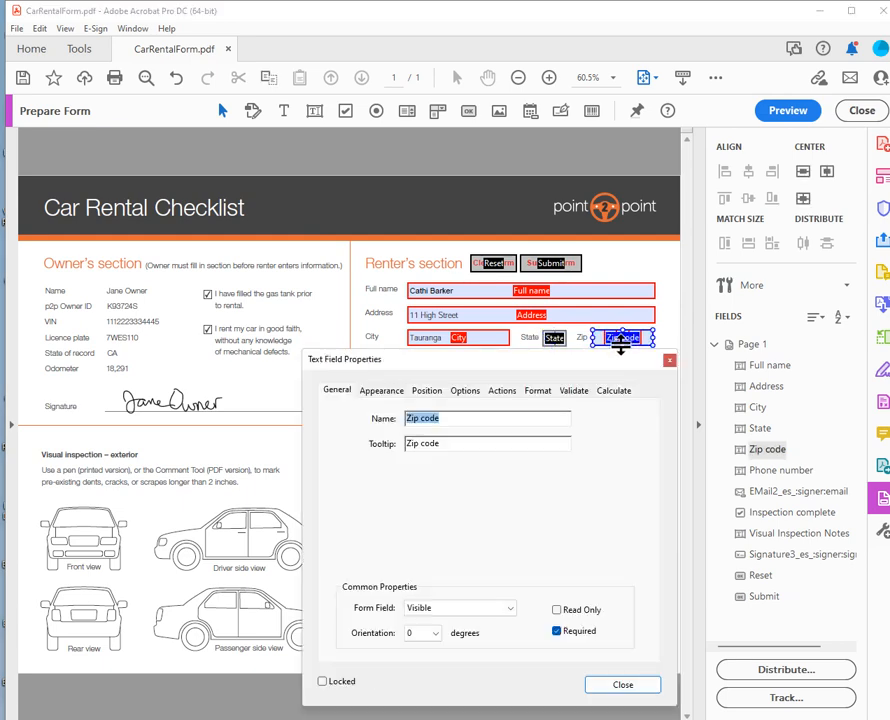
click(557, 631)
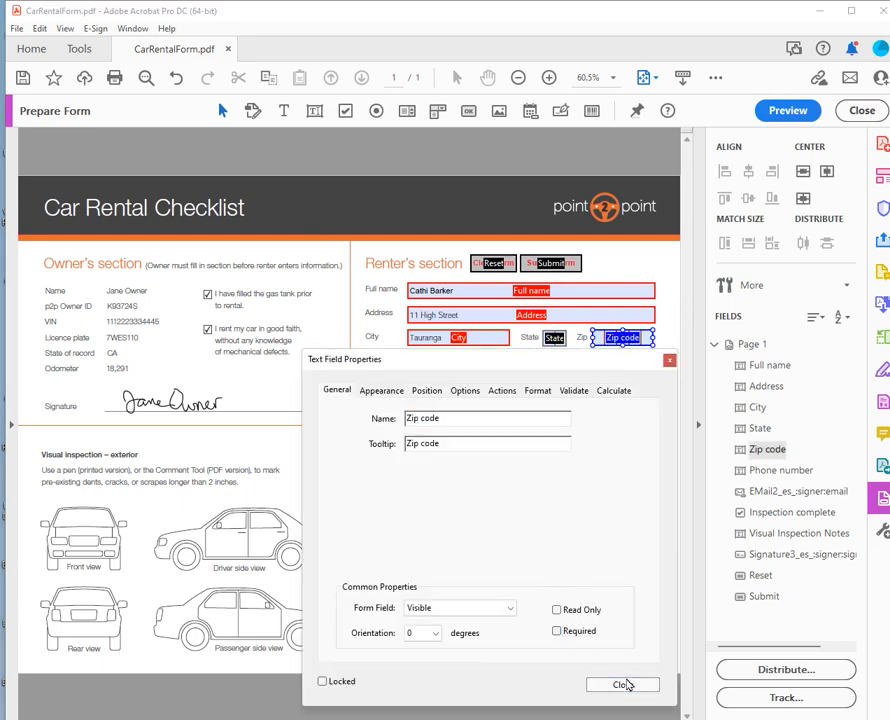
click(622, 685)
Make Phone number and Visual Inspection Notes optional too, then preview the form.
click(538, 364)
double_click(538, 364)
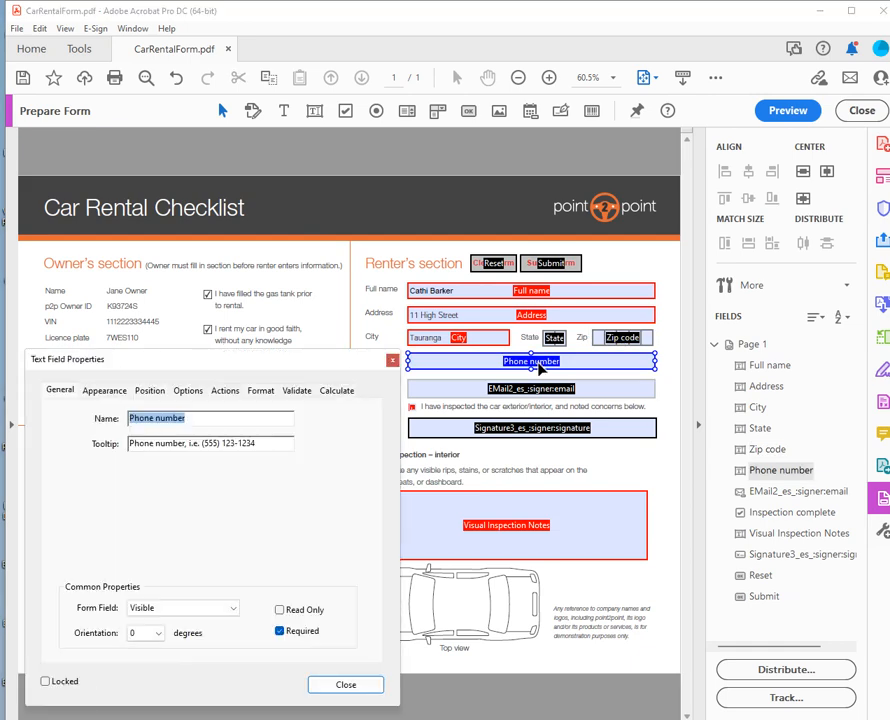
click(305, 633)
click(346, 684)
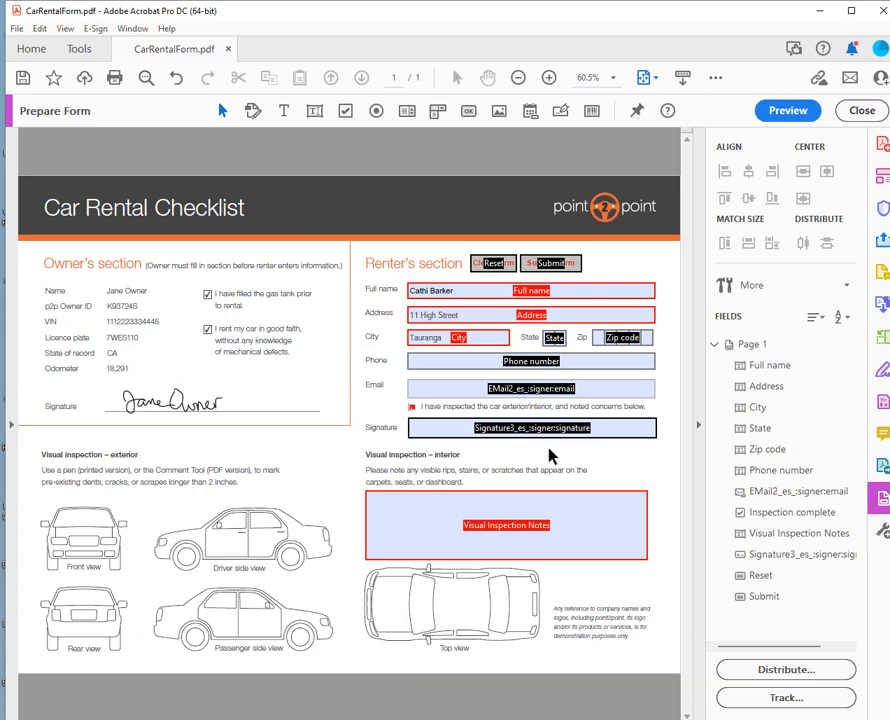
double_click(594, 541)
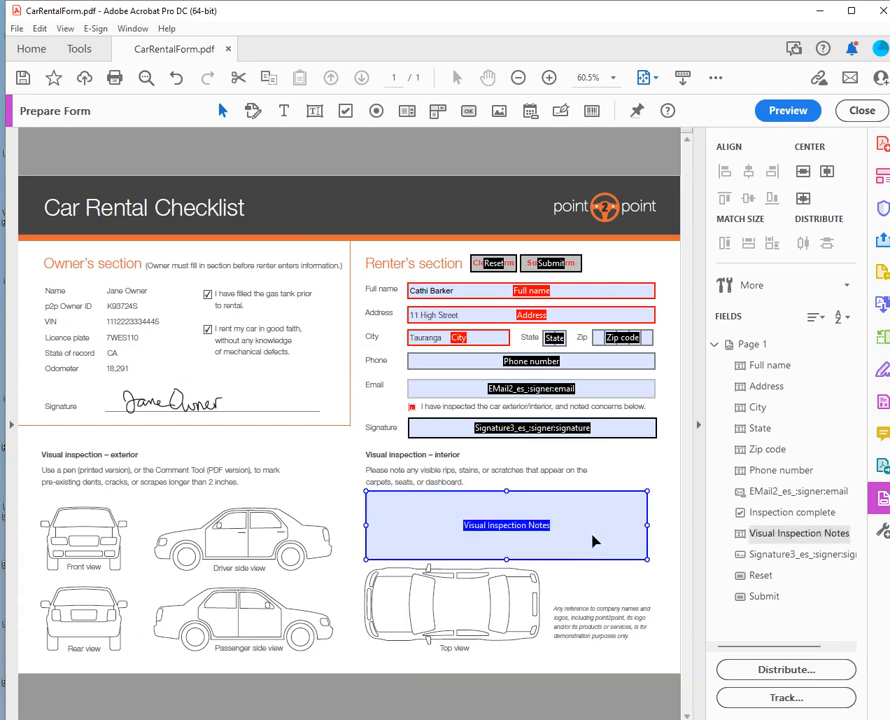
click(281, 408)
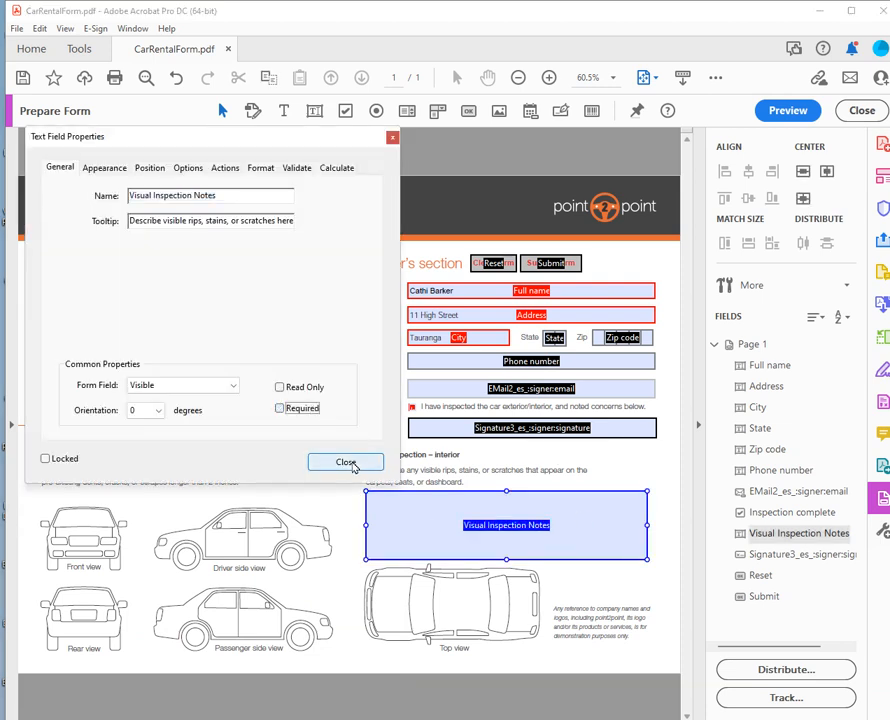
click(350, 464)
click(619, 469)
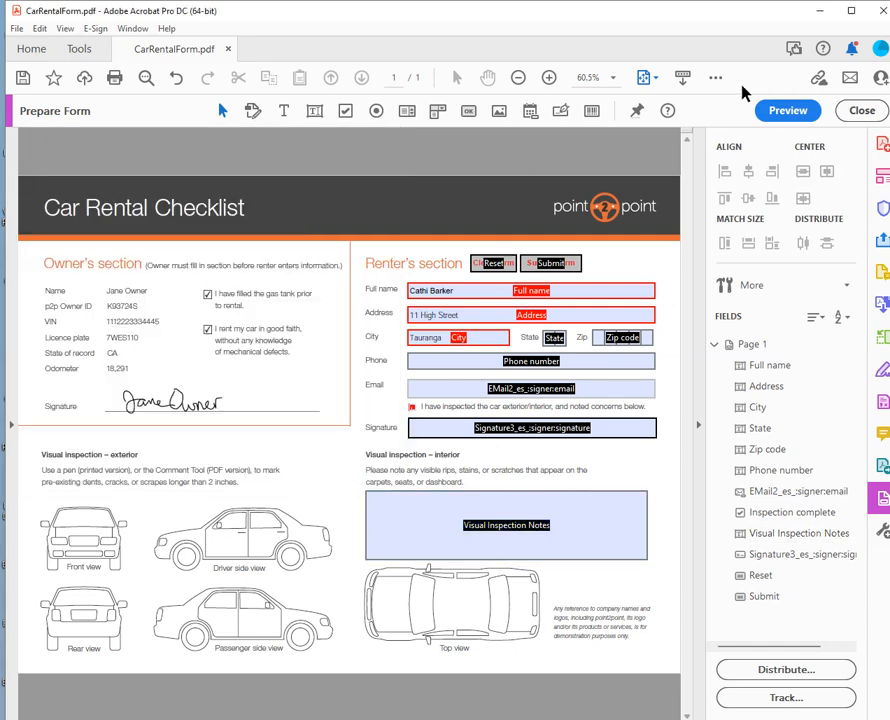
click(780, 110)
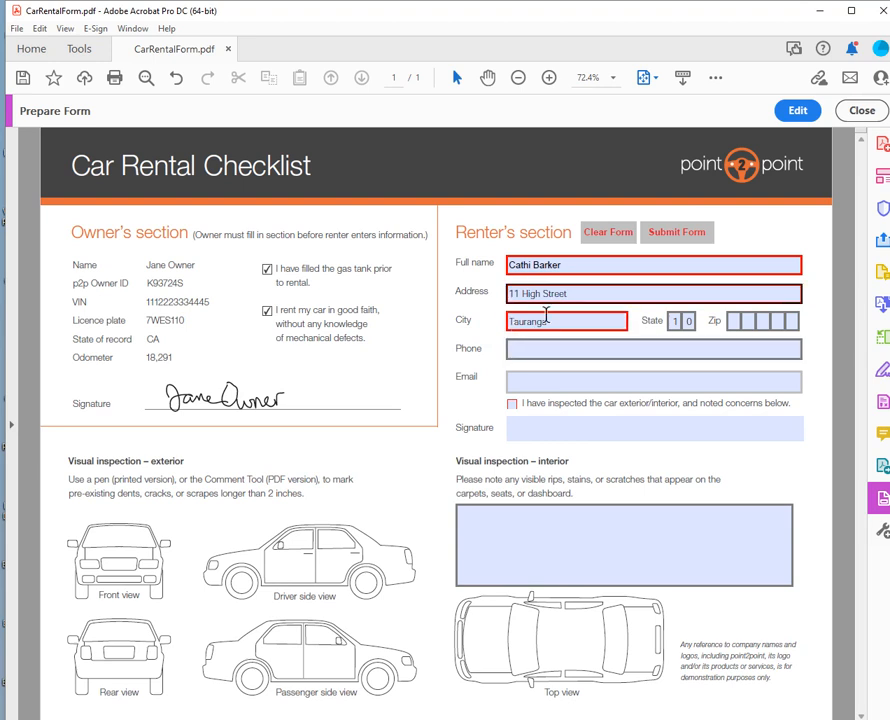
Clear the entry from the State field.
drag(683, 322, 663, 322)
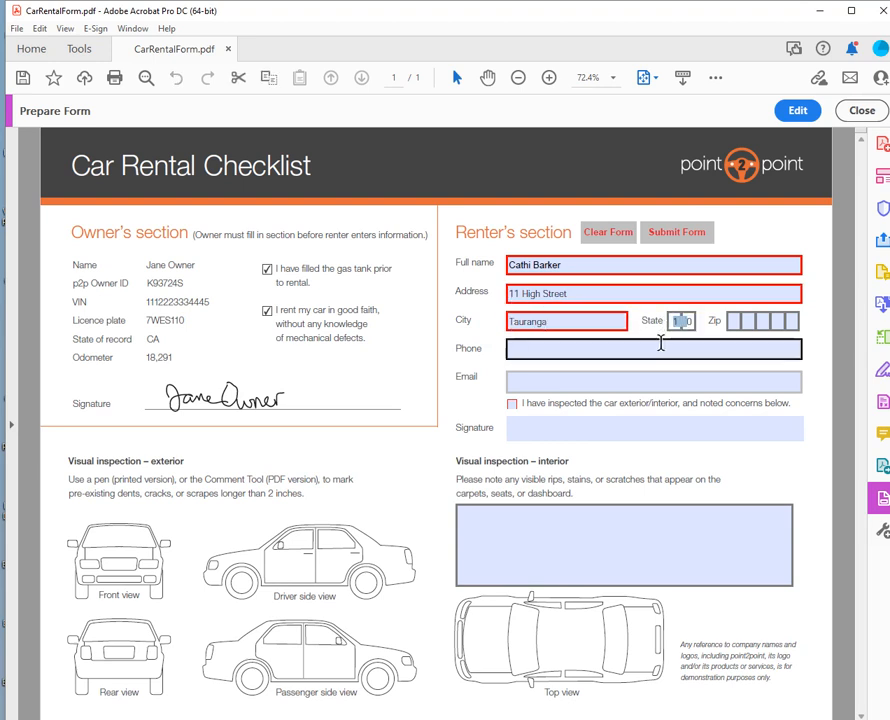
key(BackSpace)
key(Delete)
click(629, 353)
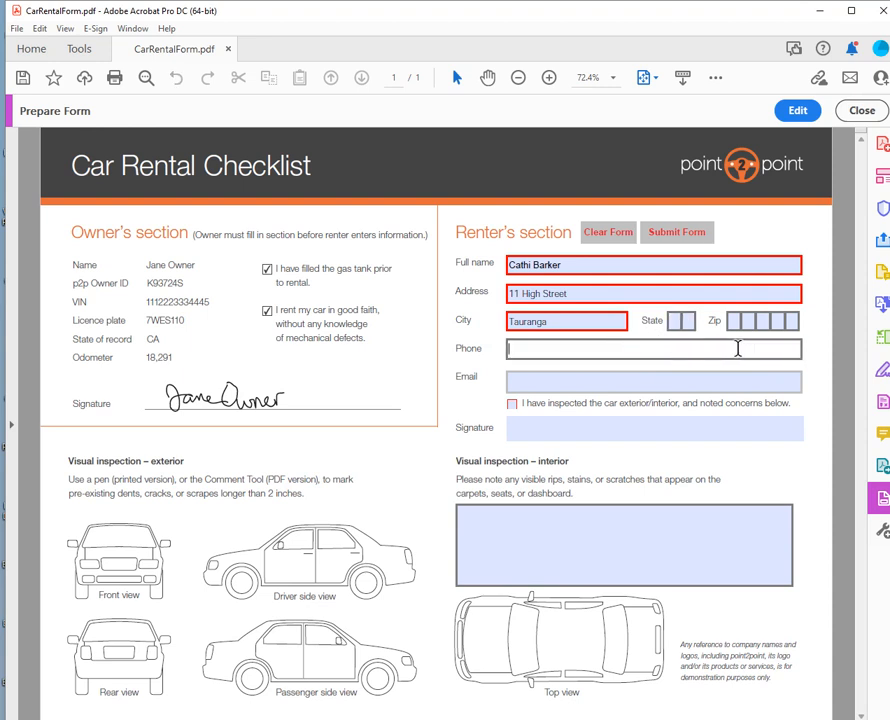
Submit the form by email using the default email application (Microsoft Outlook).
click(679, 239)
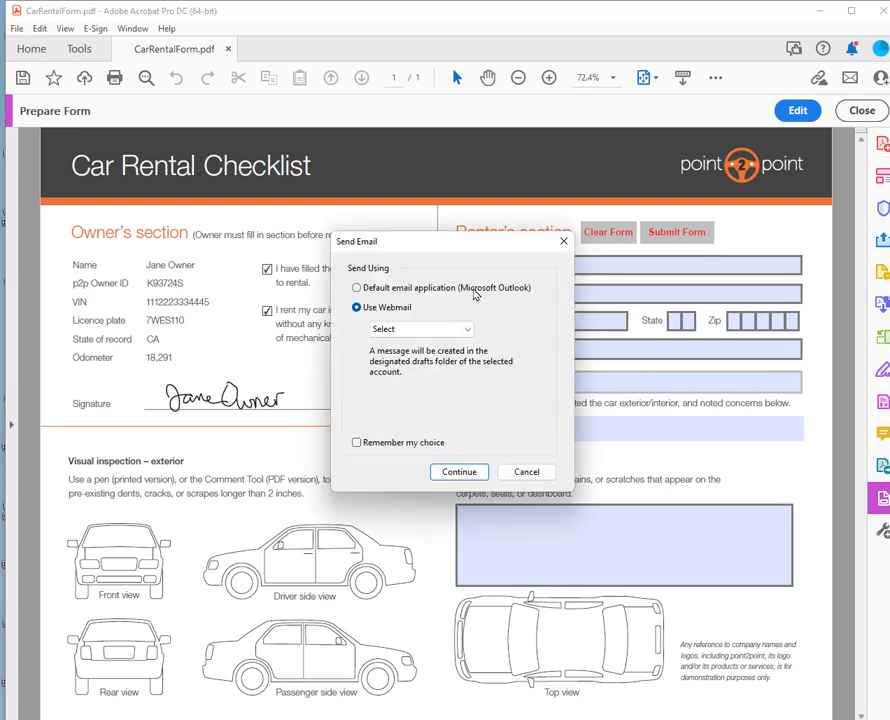
click(376, 289)
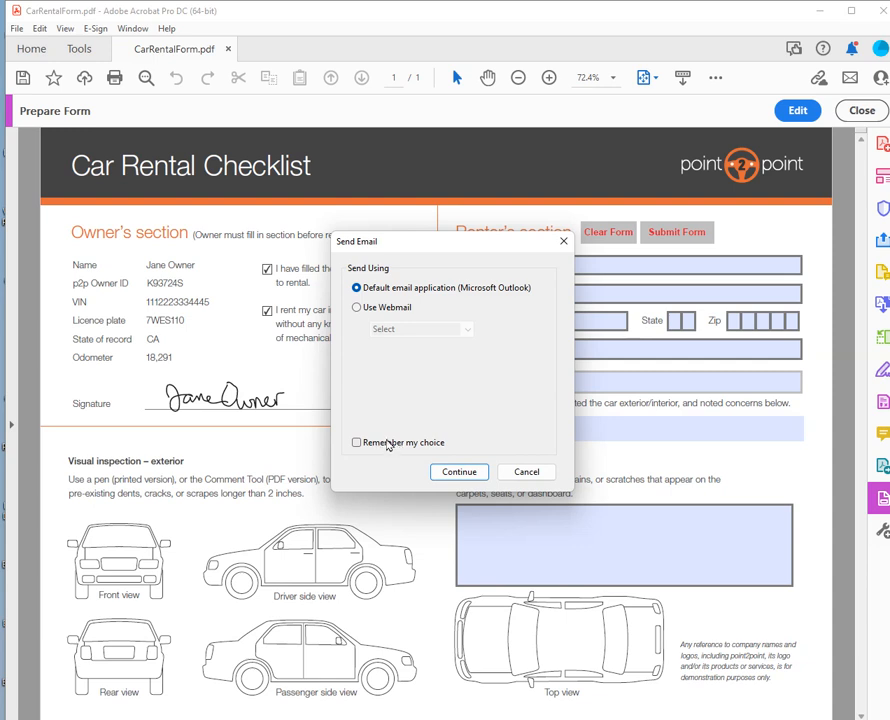
click(459, 471)
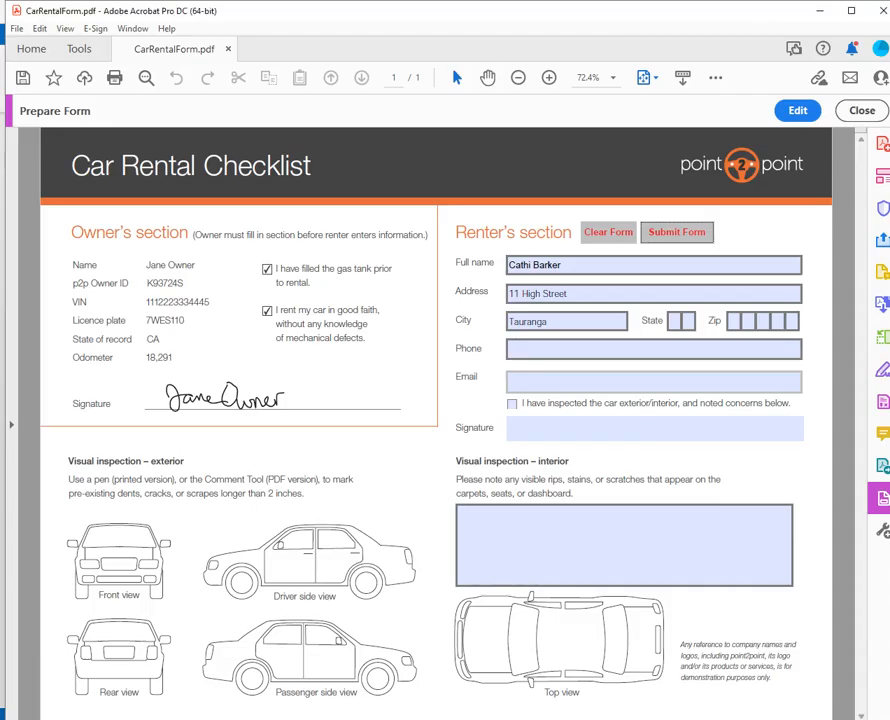
Type 0 in the Phone field to check its auto-complete suggestions, then remove it.
click(532, 350)
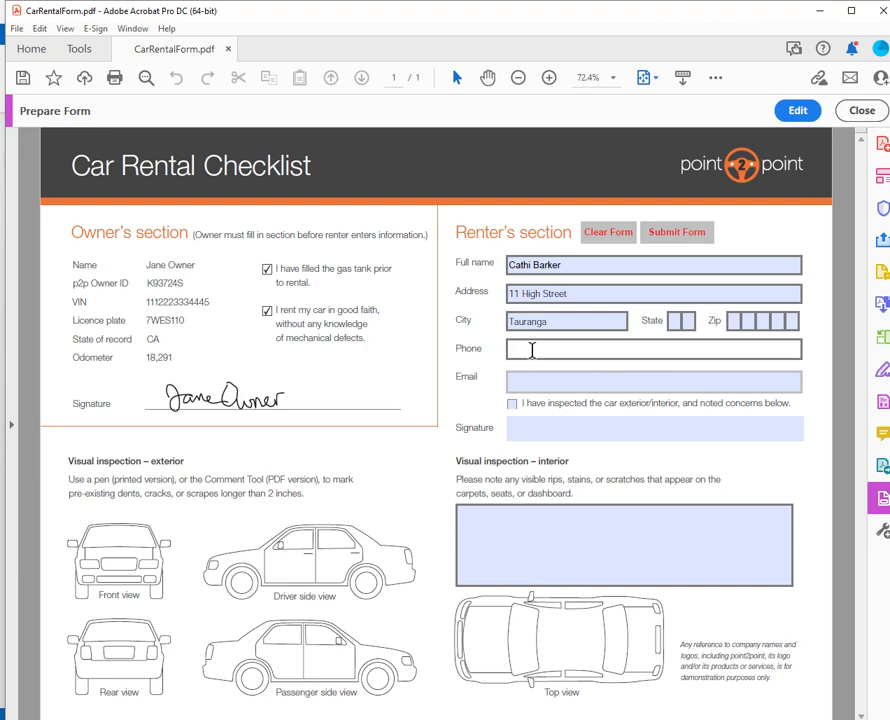
text(0)
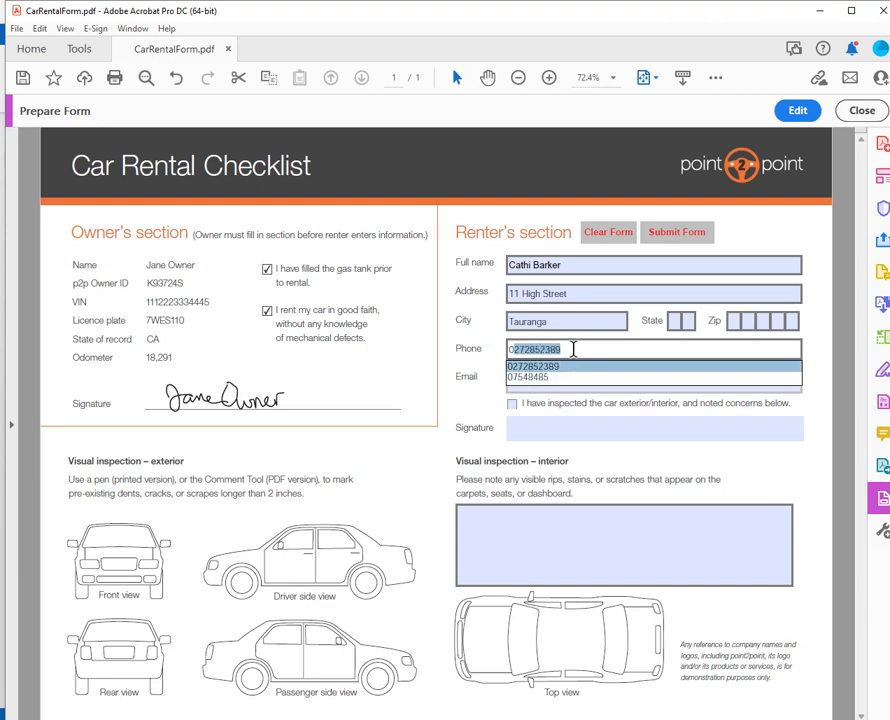
key(BackSpace)
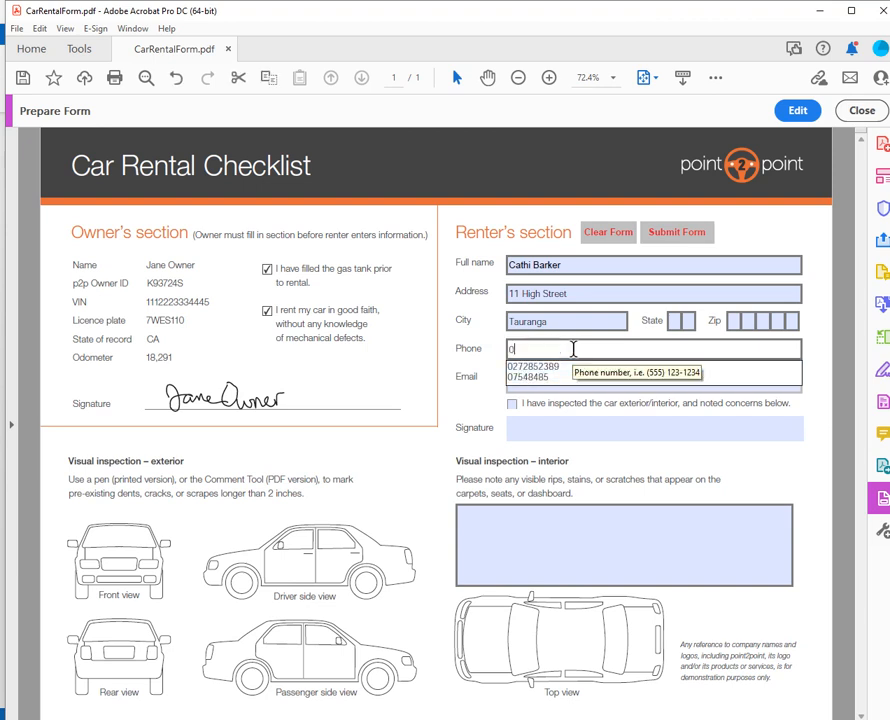
key(BackSpace)
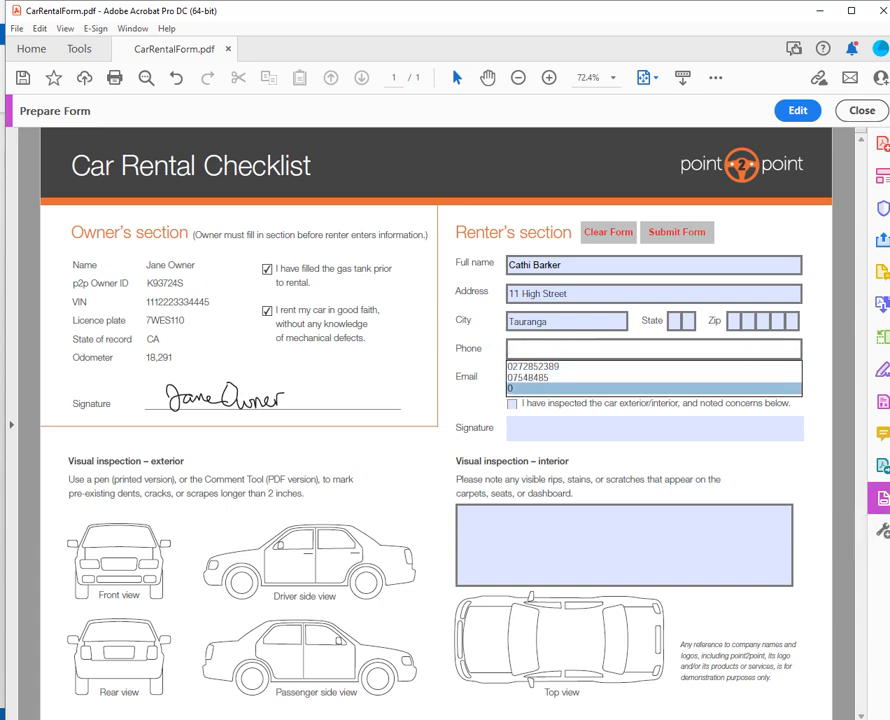
key(alt+Tab)
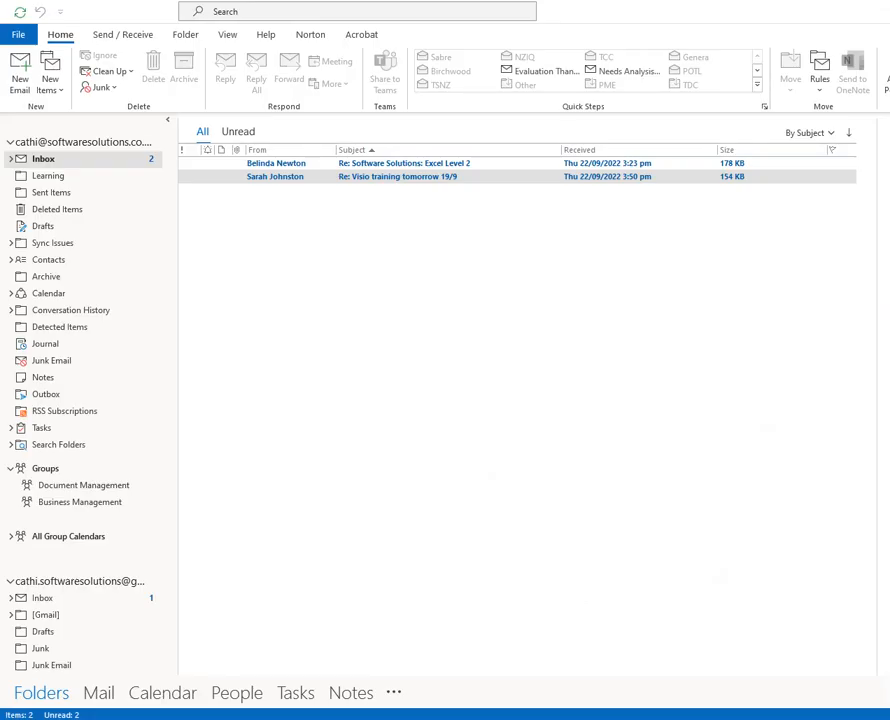
key(alt+Tab)
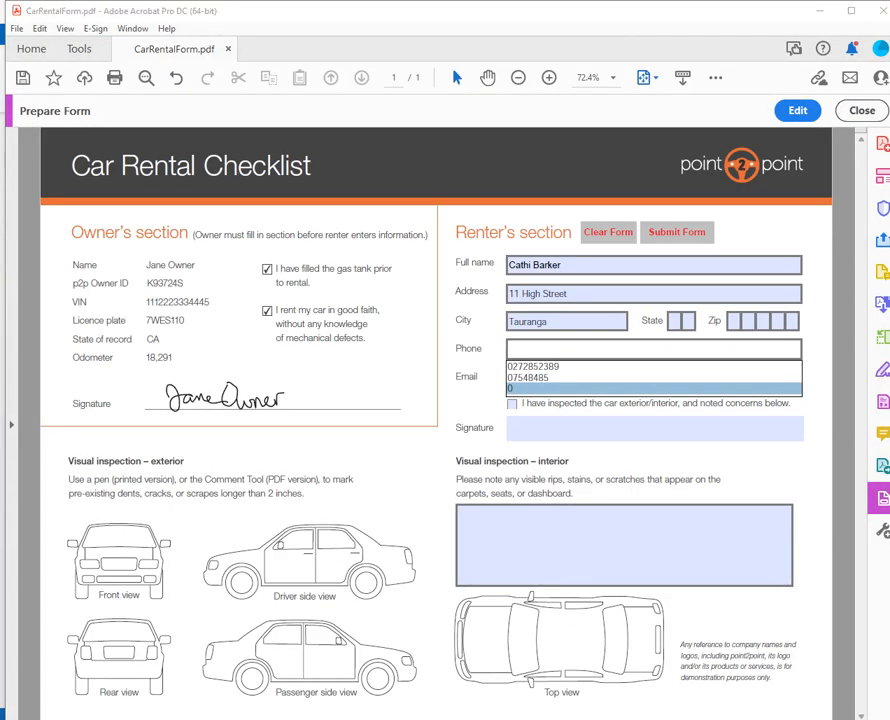
In Forms preferences, set Auto-Complete to Advanced with numerical data remembered.
click(41, 30)
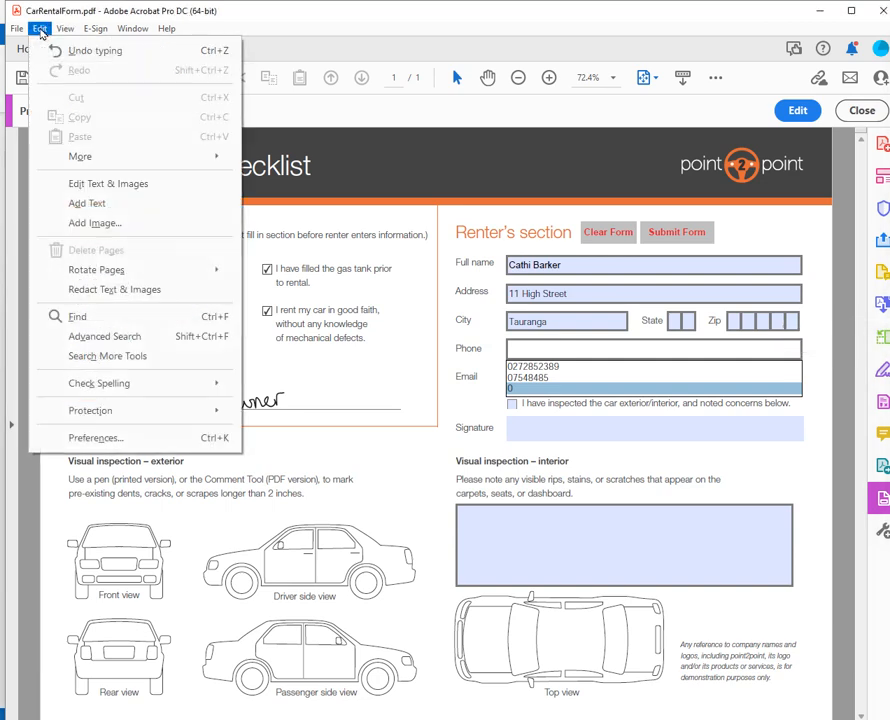
click(96, 440)
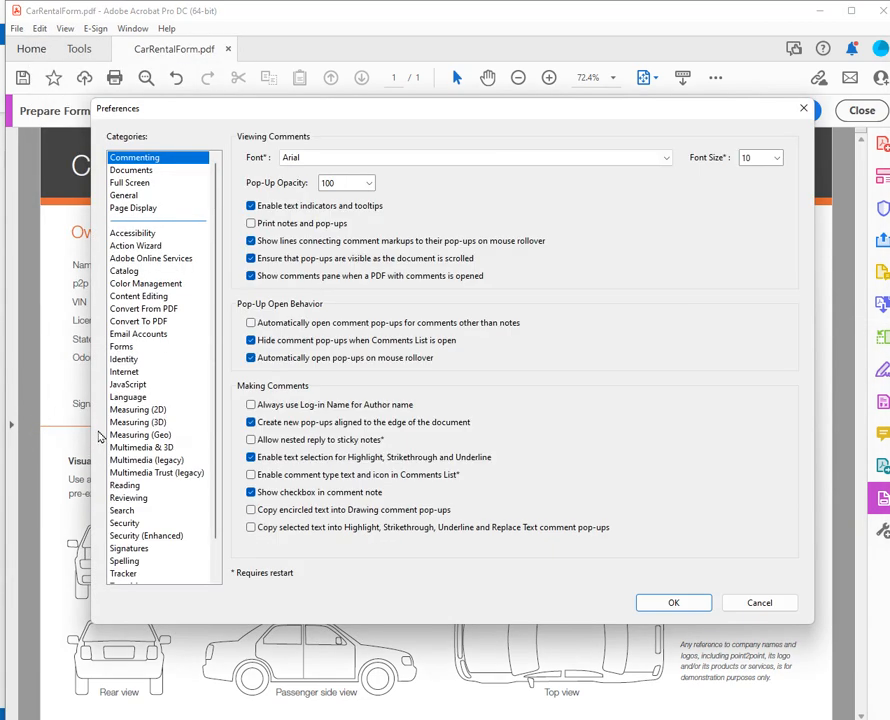
click(122, 347)
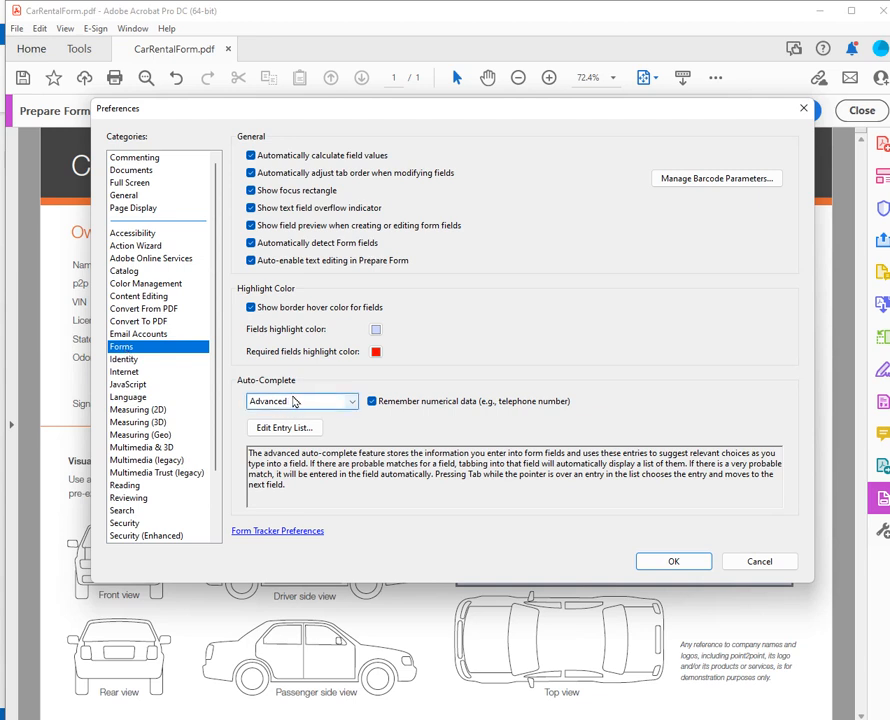
click(290, 402)
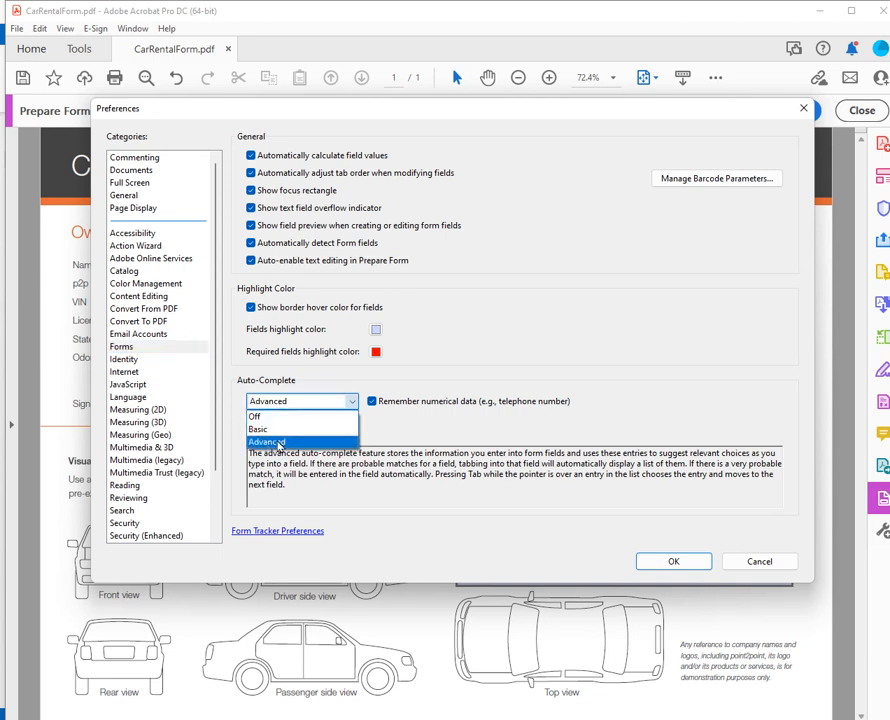
click(280, 443)
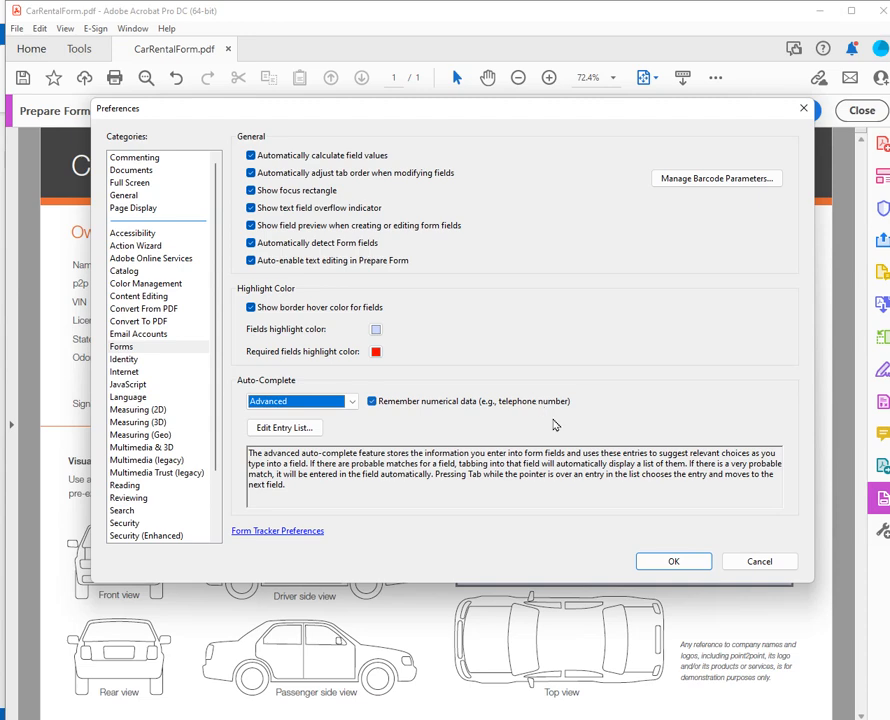
click(674, 562)
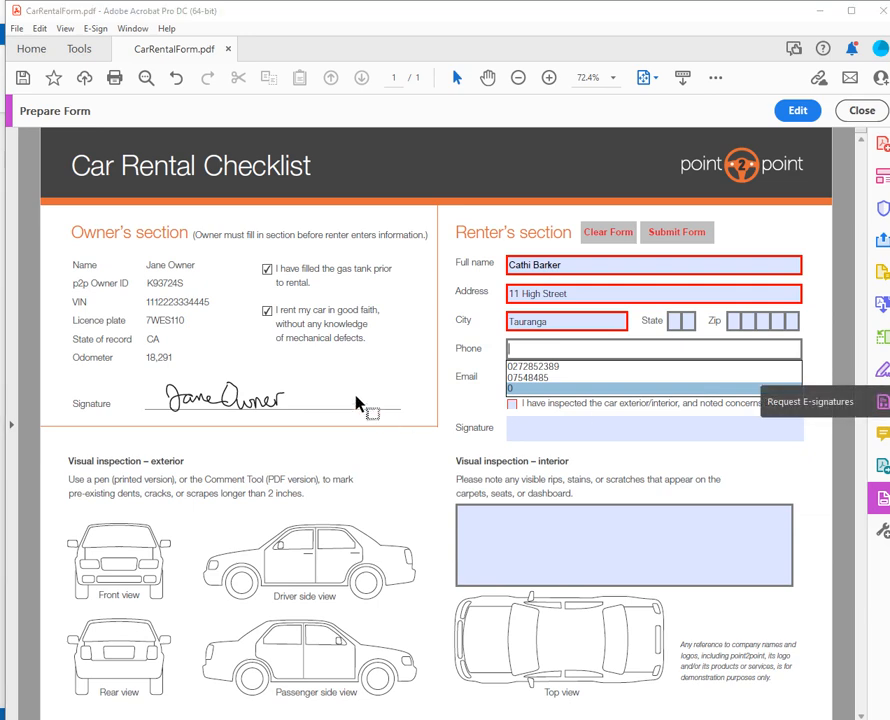
Back in form editing, choose Reader Extended PDF with form fill-in and save enabled.
click(792, 110)
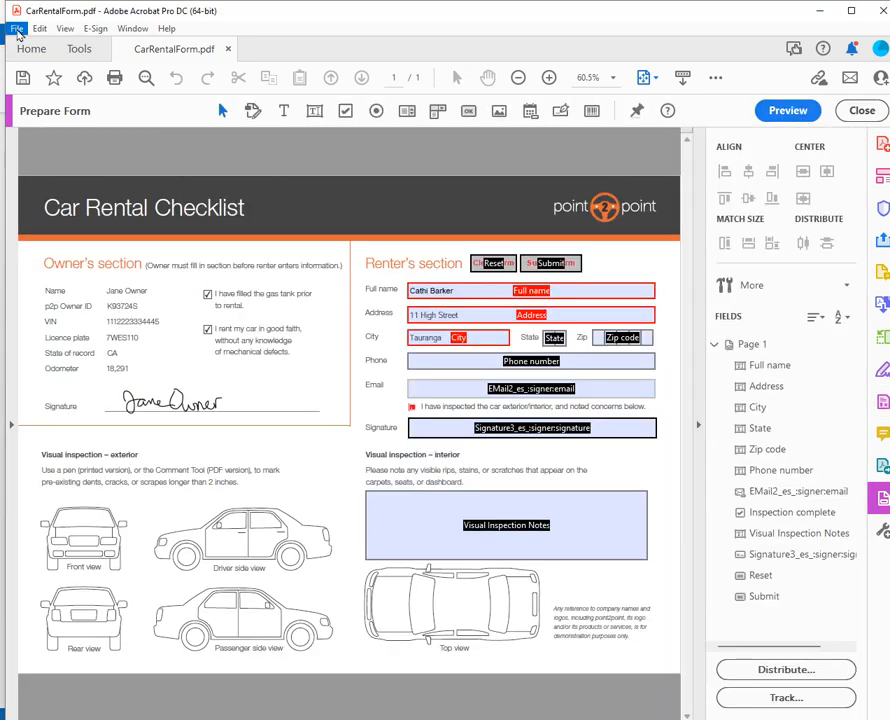
click(16, 28)
mouse_move(87, 180)
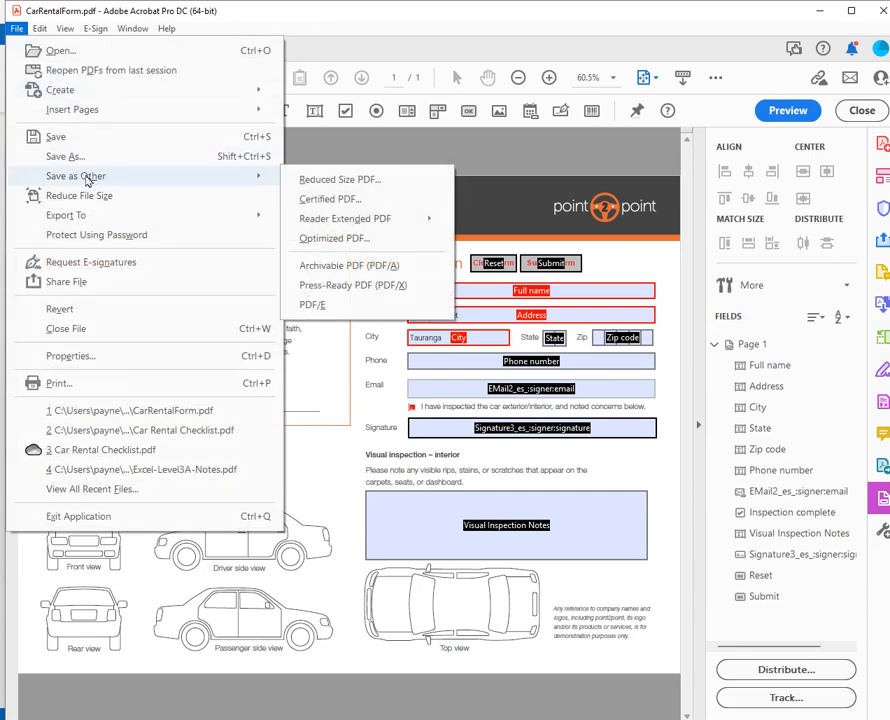
mouse_move(359, 222)
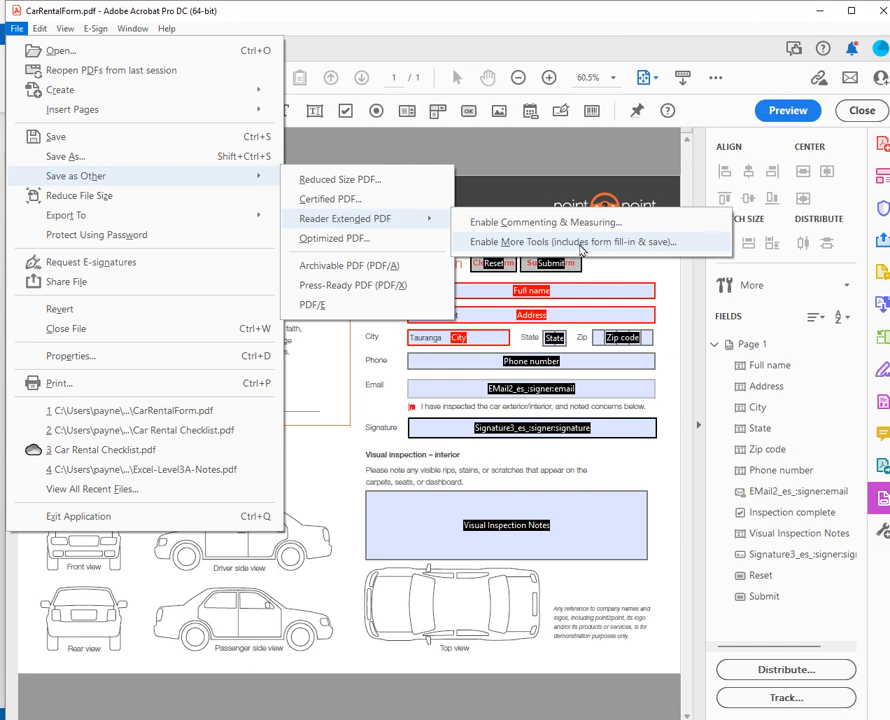
click(582, 250)
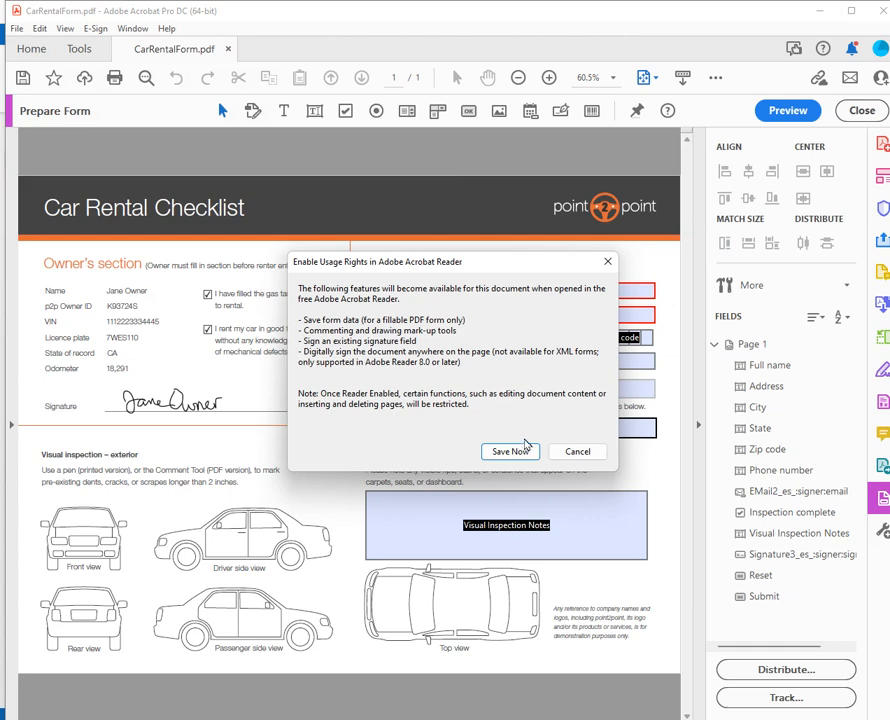
Save the Reader-enabled file as CarRentalForm.pdf, replacing the existing file.
click(510, 455)
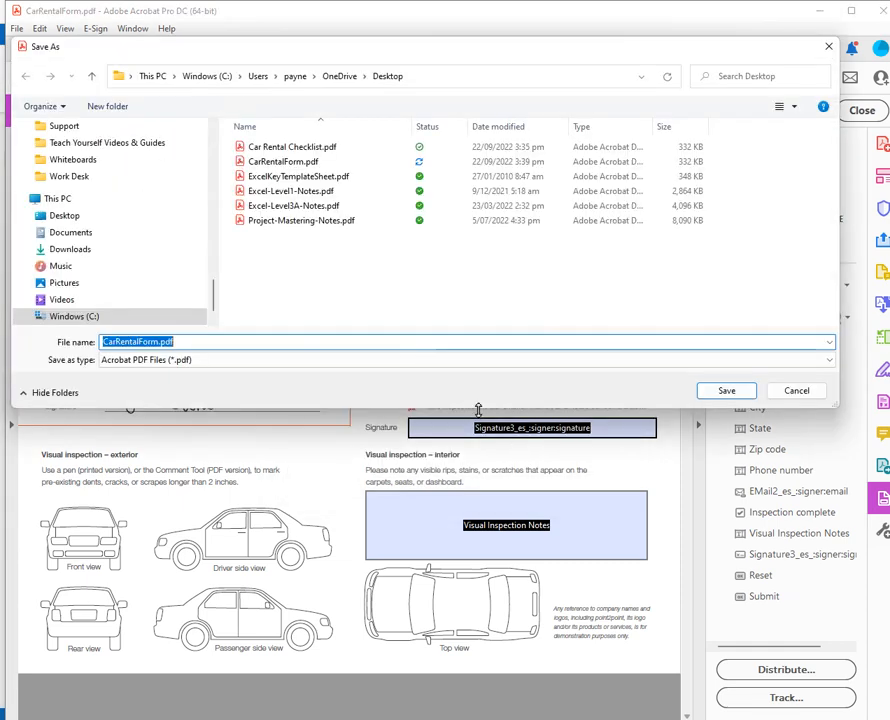
click(730, 392)
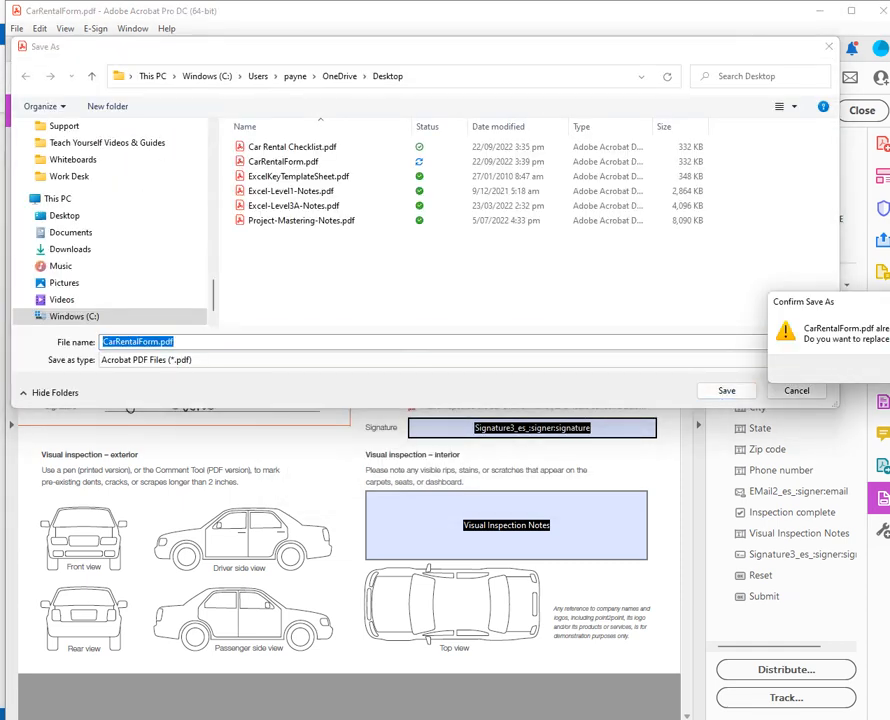
key(y)
click(622, 385)
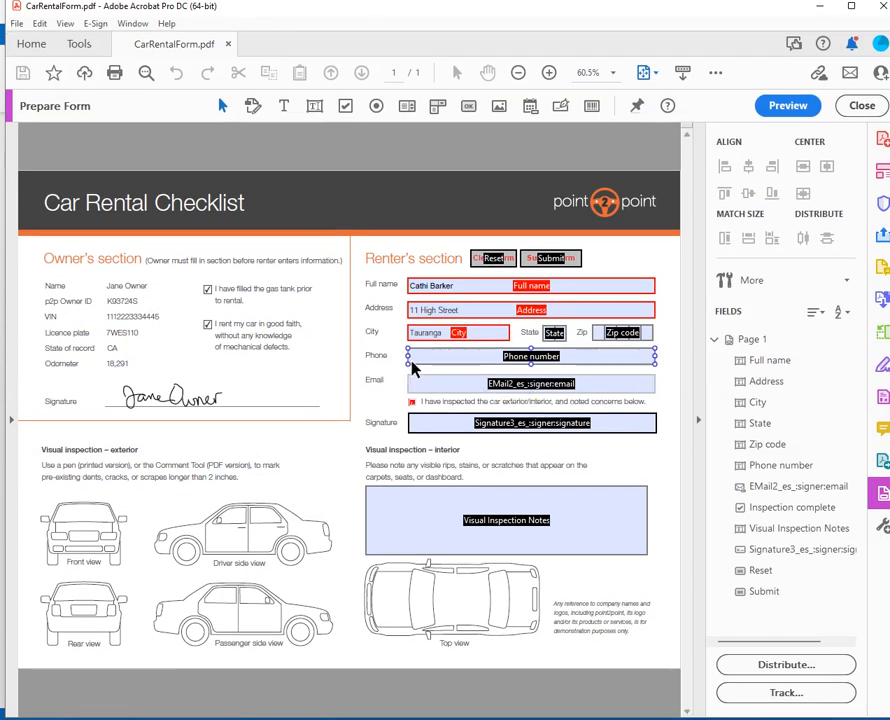
click(492, 290)
click(538, 262)
click(529, 313)
click(534, 320)
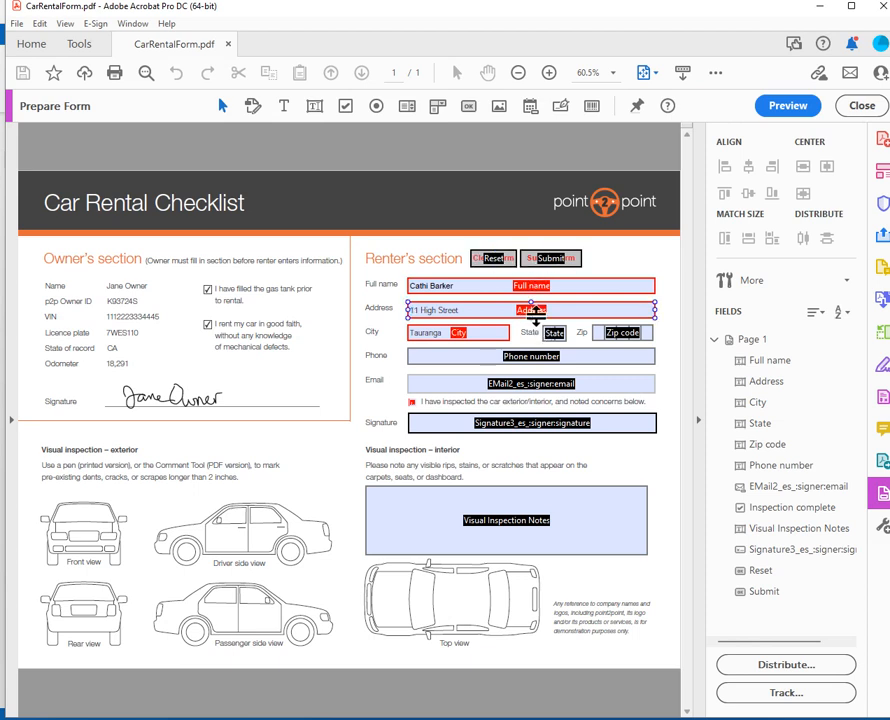
click(598, 358)
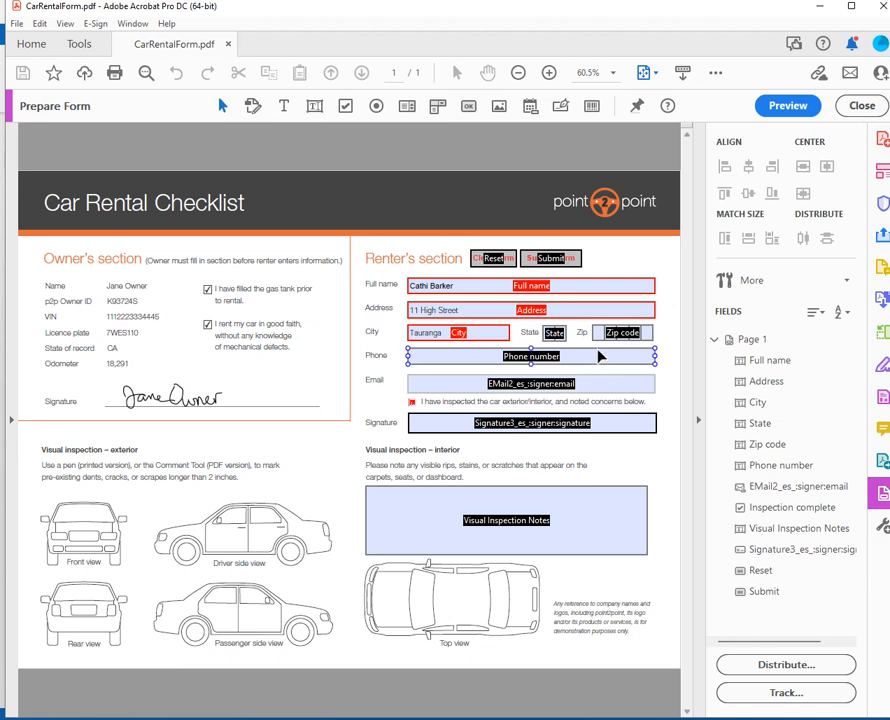